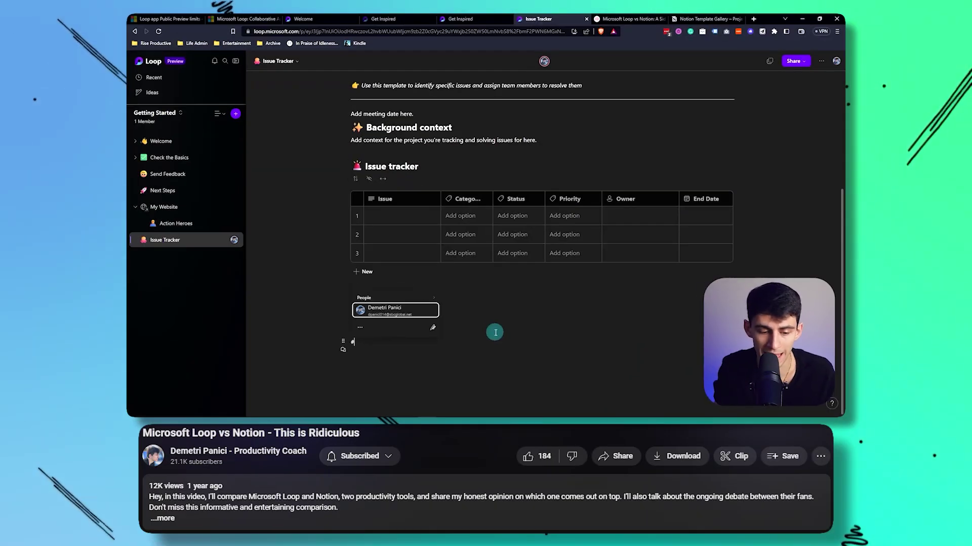
Follow the Loop vs Notion clip's / insert menu demo, then dismiss the menu.
{"action": "key", "text": "Return"}
{"action": "type", "text": "/"}
{"action": "key", "text": "Escape"}
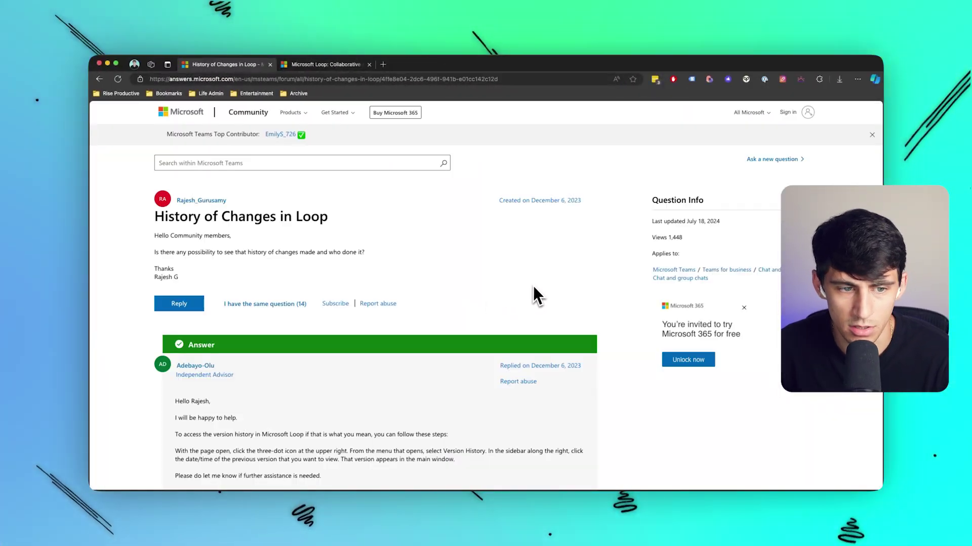
Read through the 'History of Changes in Loop' answer, then switch to the Microsoft Loop tab.
{"action": "scroll", "coordinate": [533, 289], "scroll_direction": "down", "scroll_amount": 1}
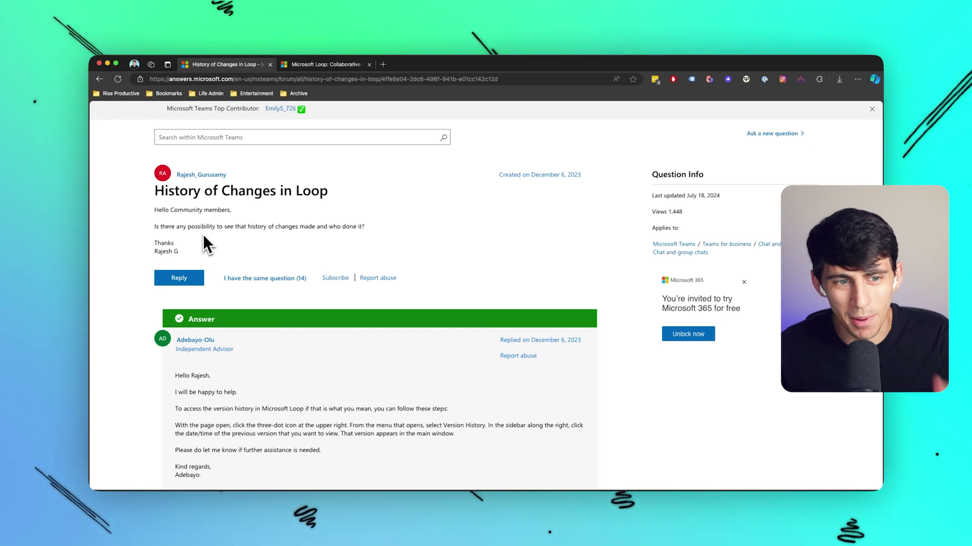
{"action": "scroll", "coordinate": [202, 236], "scroll_direction": "down", "scroll_amount": 2}
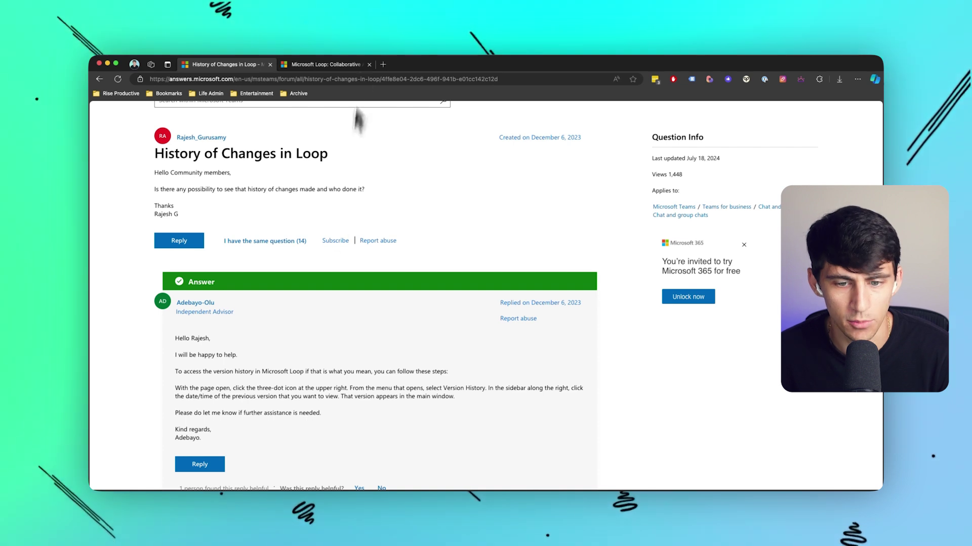
{"action": "left_click", "coordinate": [324, 64]}
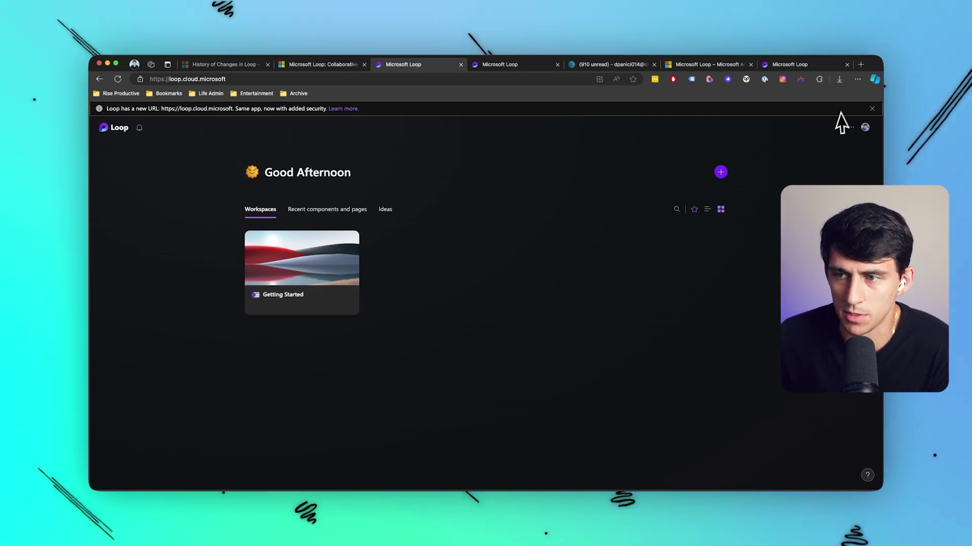
Dismiss the new-address banner, open Getting Started, and check the Welcome page's version history.
{"action": "left_click", "coordinate": [872, 108]}
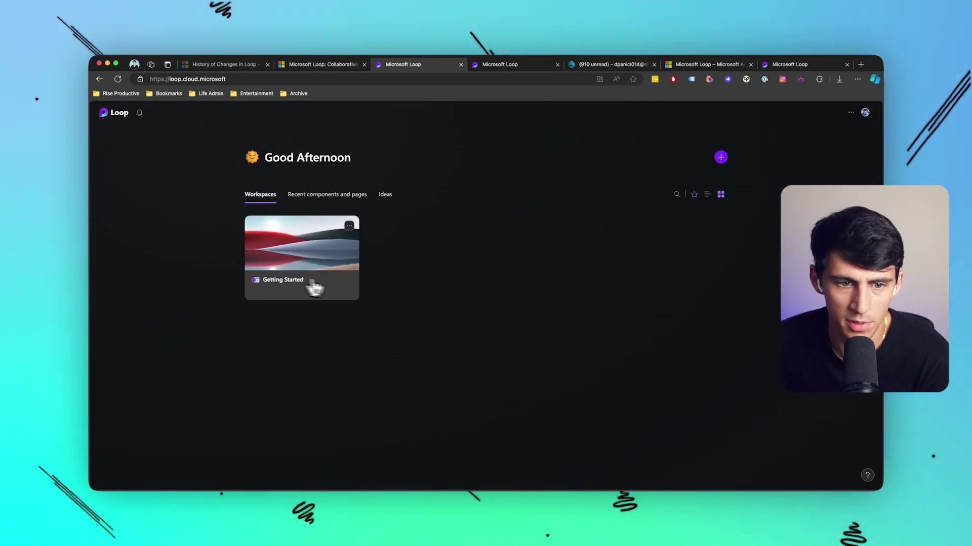
{"action": "left_click", "coordinate": [354, 299]}
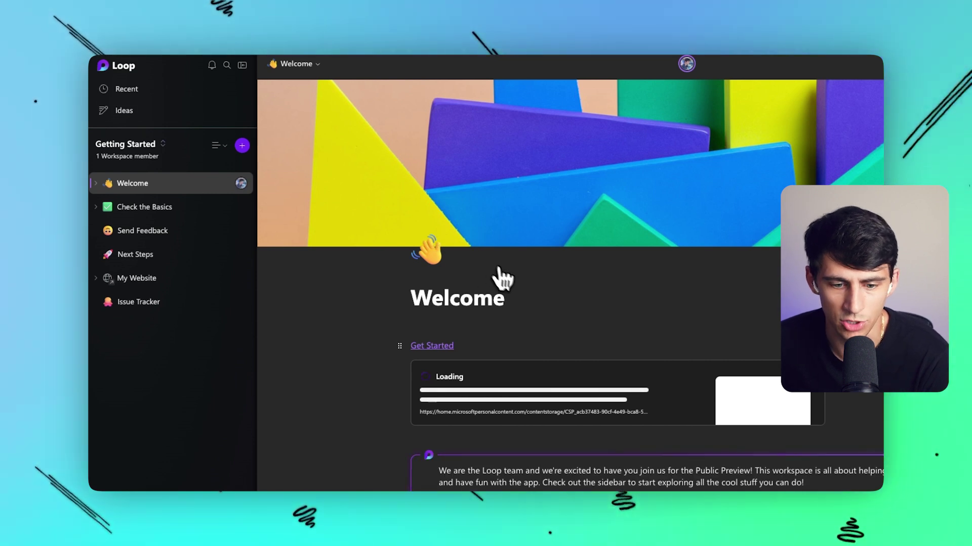
{"action": "left_click", "coordinate": [860, 68]}
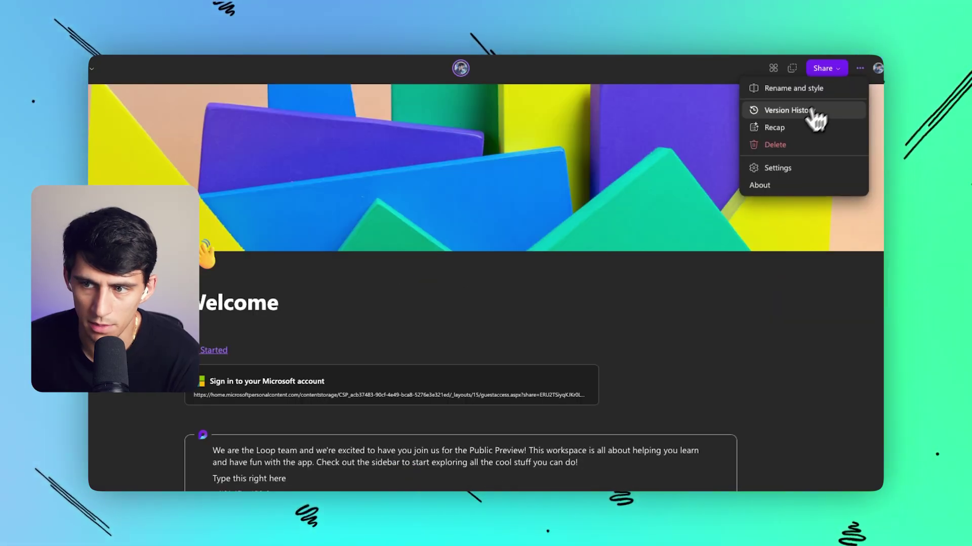
{"action": "left_click", "coordinate": [790, 111]}
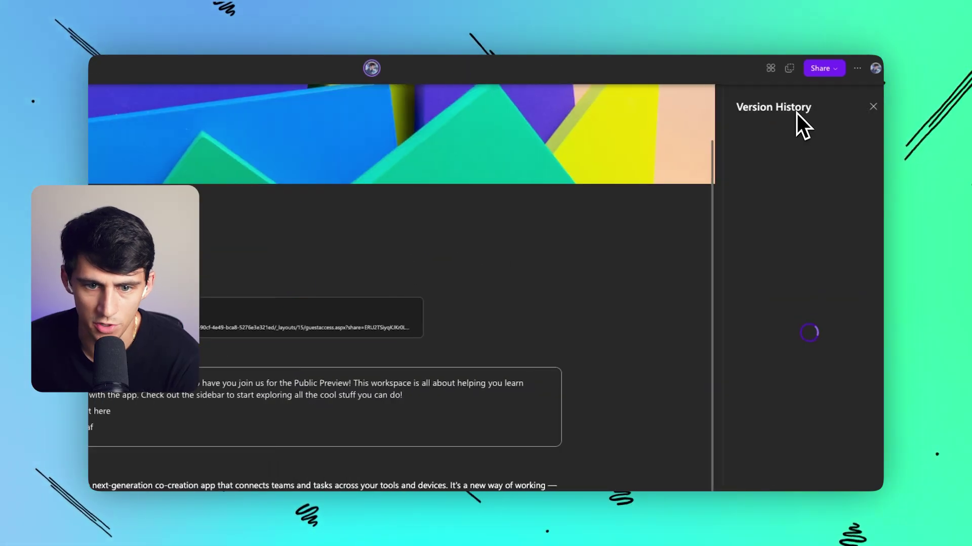
{"action": "left_click", "coordinate": [542, 232]}
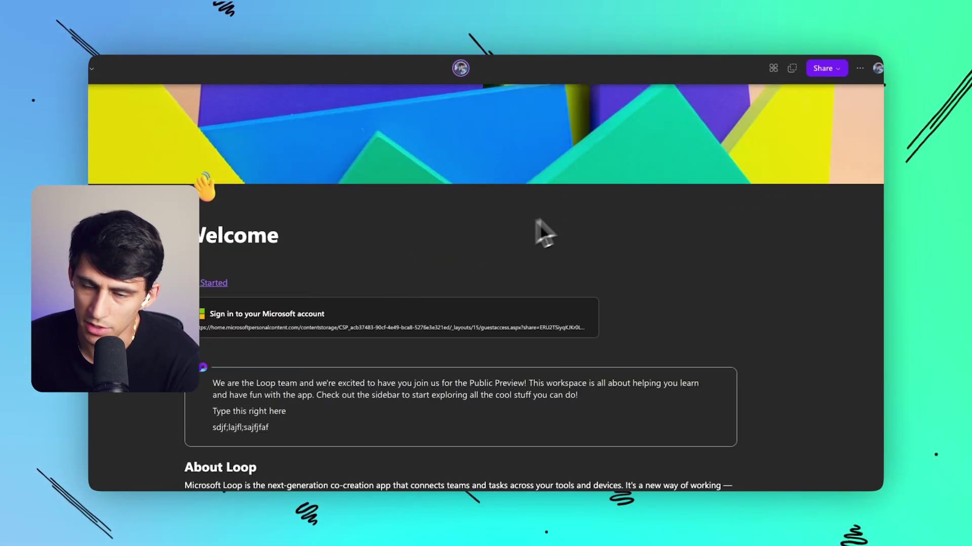
{"action": "left_click", "coordinate": [859, 69]}
Browse the Microsoft 365 'Product: Loop' blog page and its 2023 Loop news posts.
{"action": "left_click", "coordinate": [218, 64]}
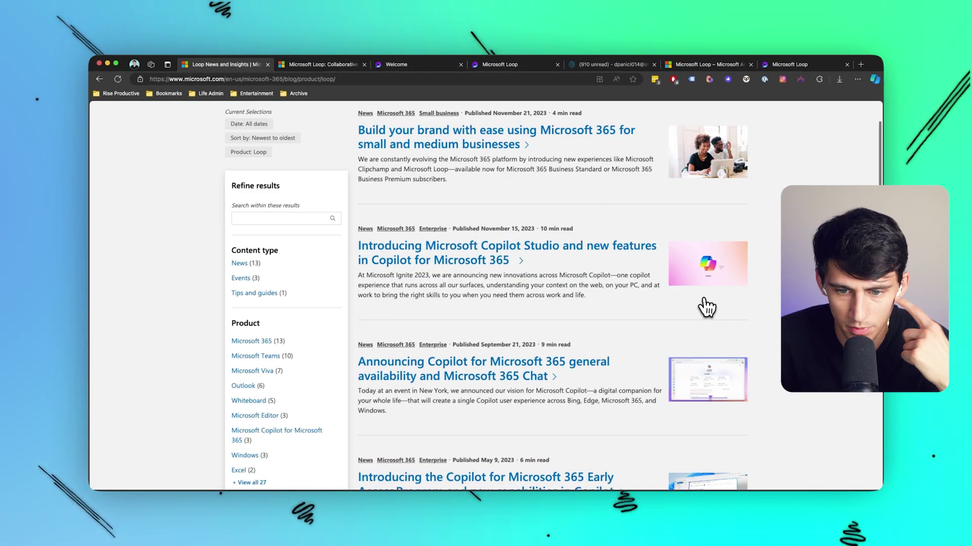
{"action": "scroll", "coordinate": [539, 238], "scroll_direction": "down", "scroll_amount": 4}
{"action": "scroll", "coordinate": [537, 237], "scroll_direction": "down", "scroll_amount": 1}
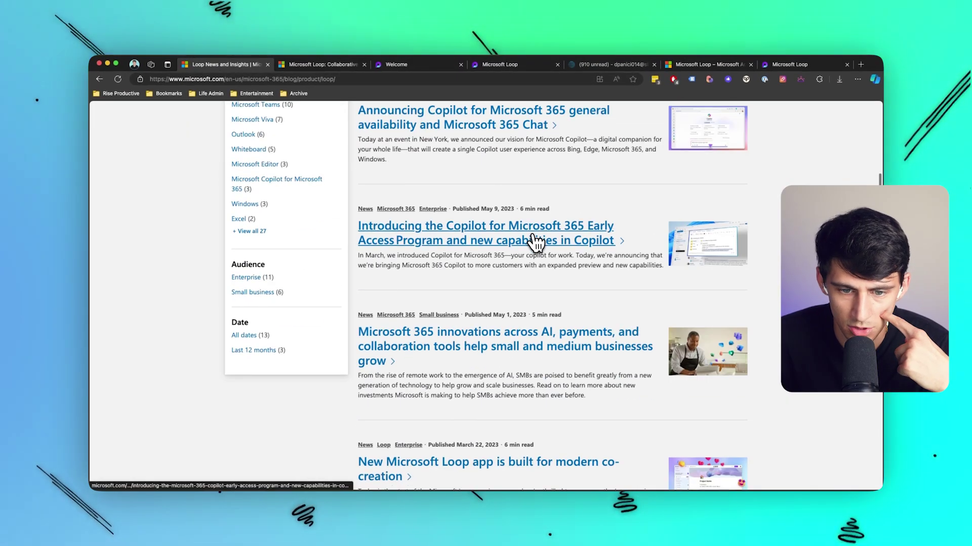
{"action": "scroll", "coordinate": [547, 319], "scroll_direction": "up", "scroll_amount": 10}
{"action": "triple_click", "coordinate": [464, 140]}
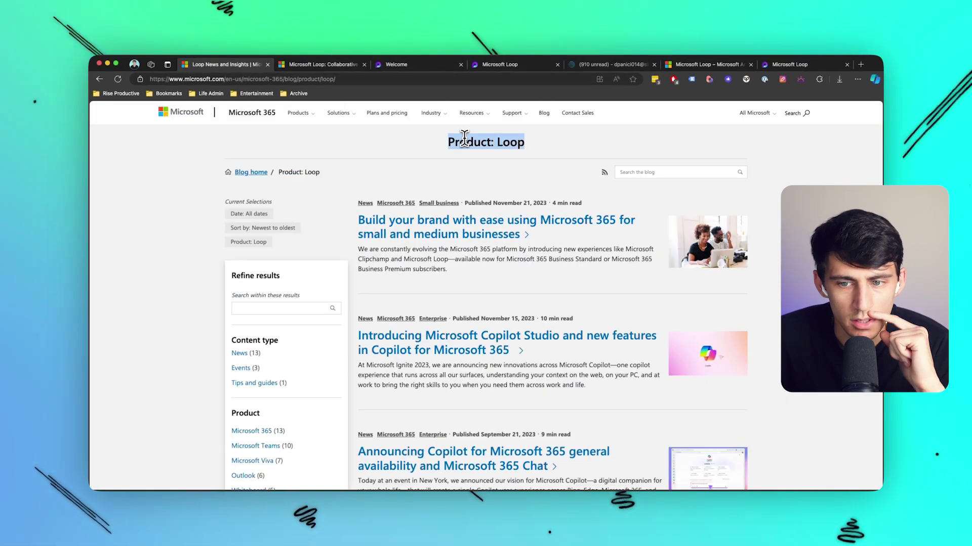
{"action": "scroll", "coordinate": [473, 158], "scroll_direction": "down", "scroll_amount": 10}
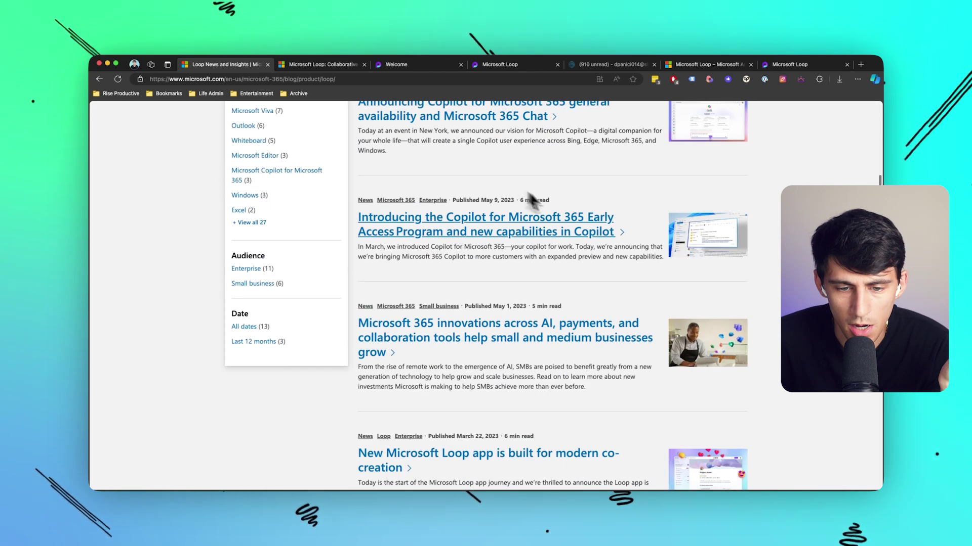
Return to Google, open the Microsoft Loop X profile, and find the Loop components in OneNote post.
{"action": "key", "text": "super+bracketleft"}
{"action": "left_click", "coordinate": [251, 275]}
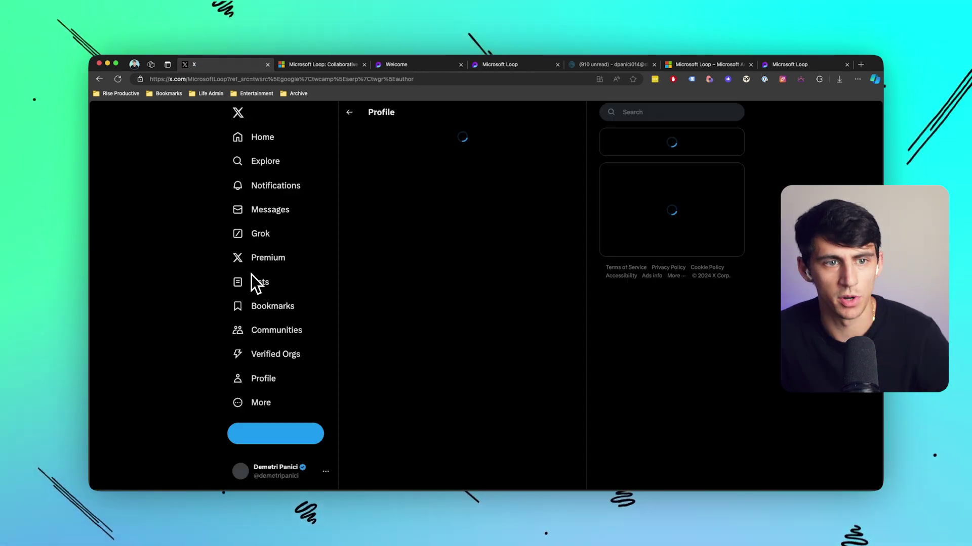
{"action": "scroll", "coordinate": [486, 319], "scroll_direction": "down", "scroll_amount": 5}
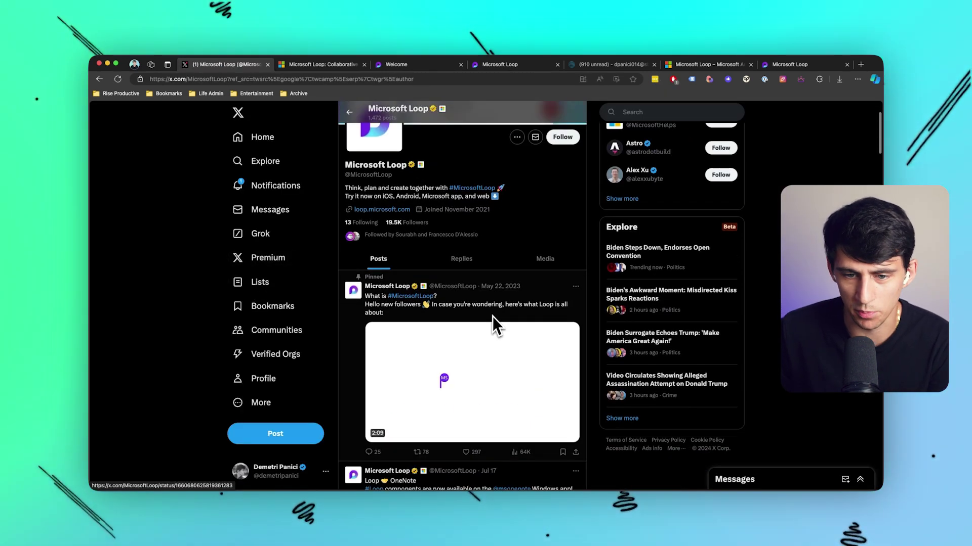
{"action": "scroll", "coordinate": [484, 321], "scroll_direction": "down", "scroll_amount": 3}
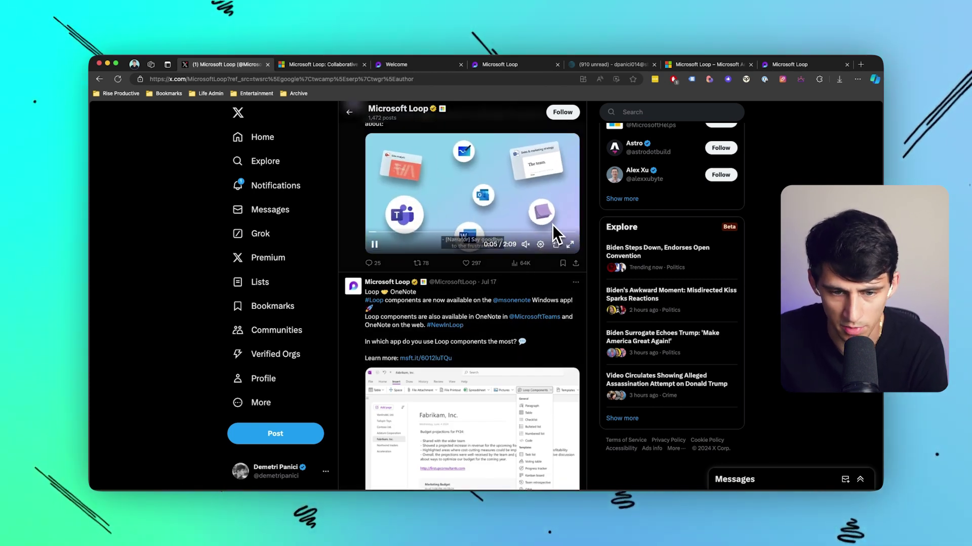
{"action": "left_click_drag", "start_coordinate": [384, 301], "coordinate": [522, 301]}
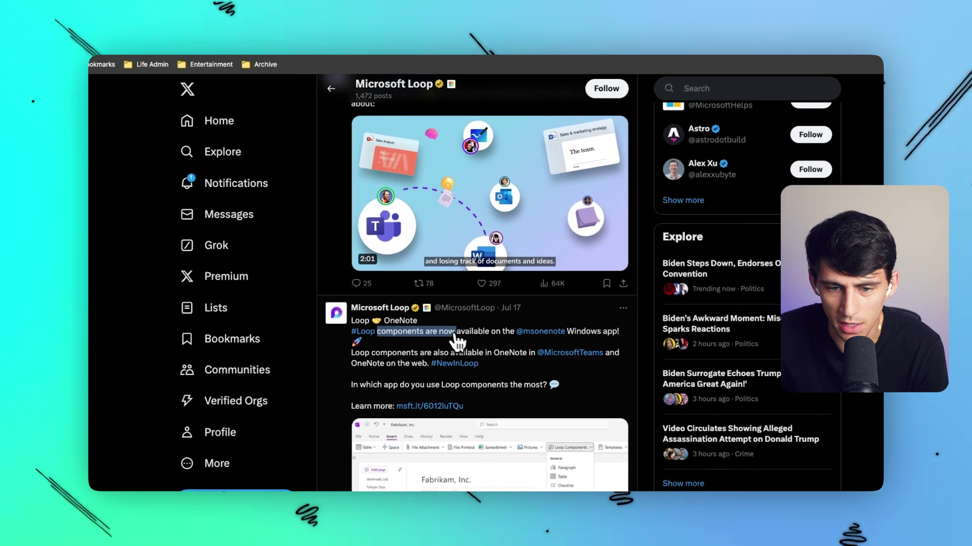
{"action": "left_click_drag", "start_coordinate": [555, 332], "coordinate": [536, 334]}
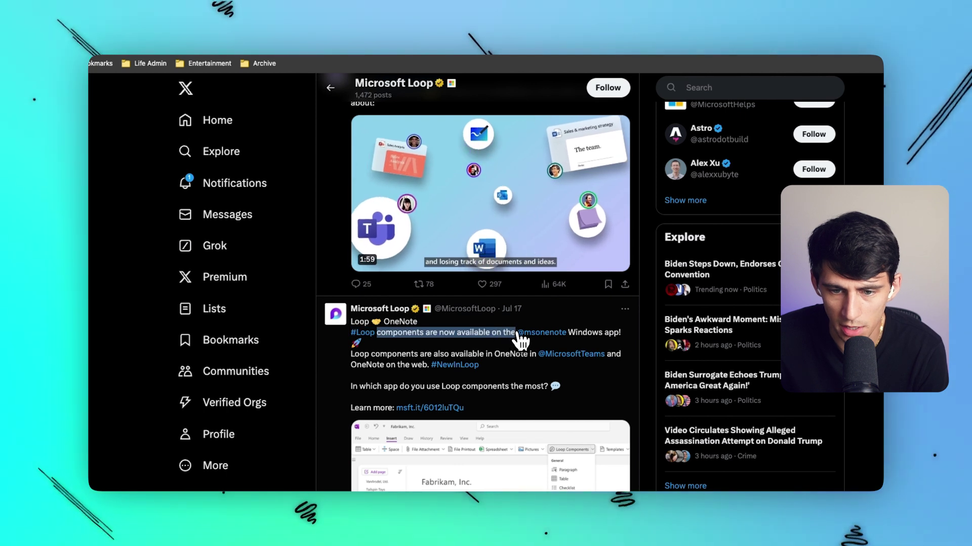
Open the OneNote announcement post and view its screenshot full size before closing it.
{"action": "left_click", "coordinate": [506, 322]}
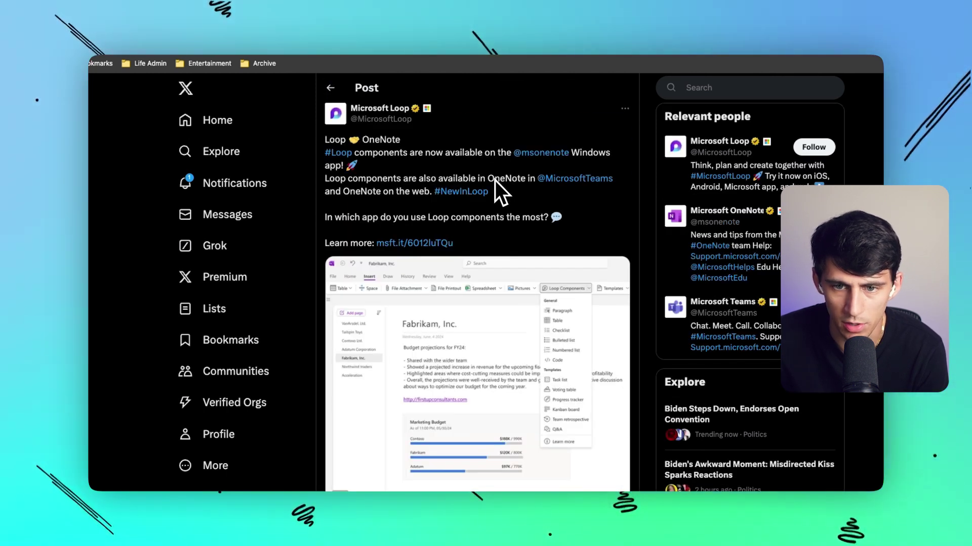
{"action": "left_click", "coordinate": [527, 342]}
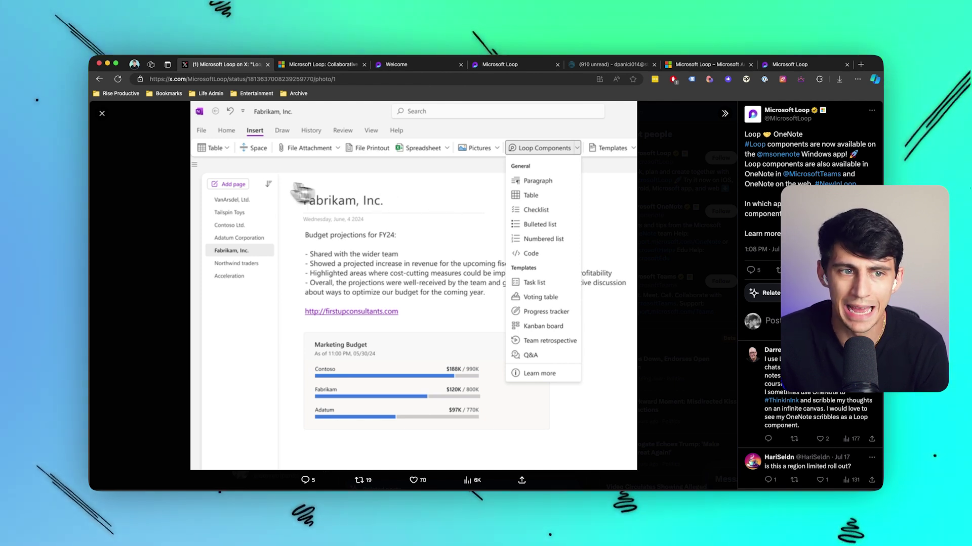
{"action": "left_click", "coordinate": [102, 115]}
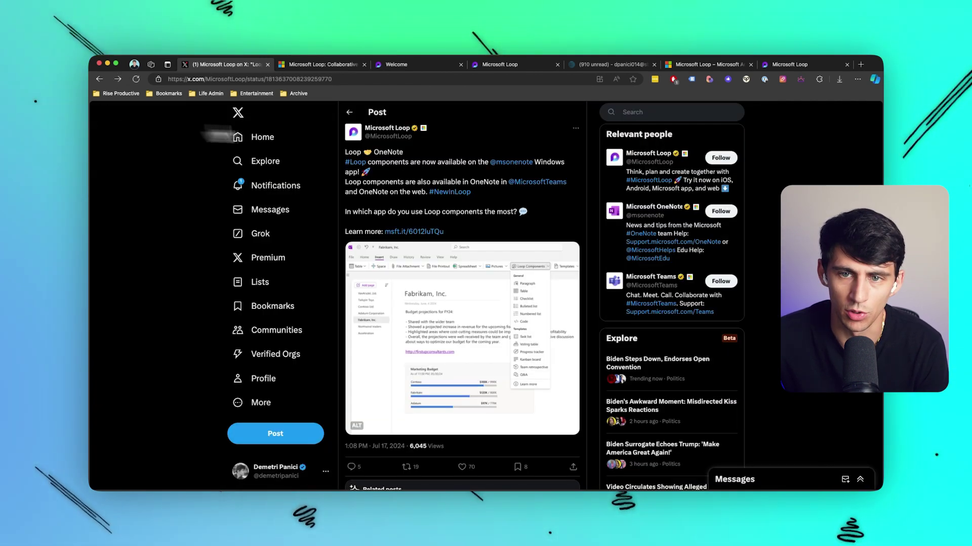
Go to the Check the Basics page and add a new line below the Page Basics list.
{"action": "left_click", "coordinate": [540, 64]}
{"action": "left_click", "coordinate": [420, 64]}
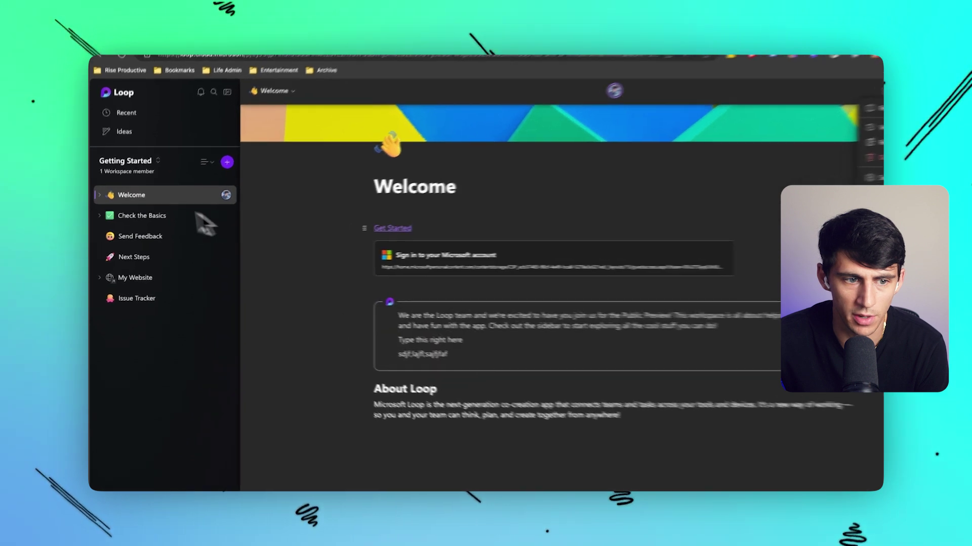
{"action": "left_click", "coordinate": [202, 217]}
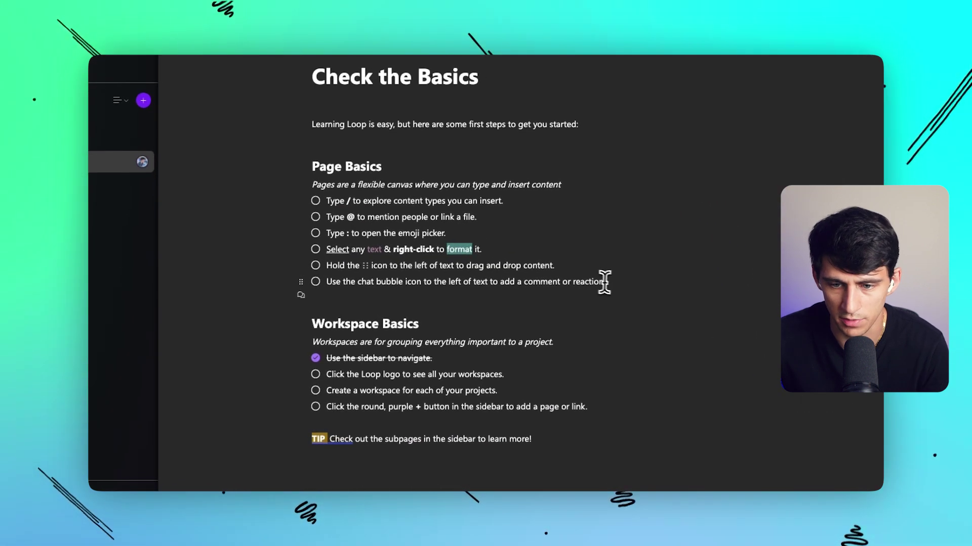
{"action": "left_click", "coordinate": [604, 282]}
{"action": "key", "text": "Return"}
Bring up the / insert menu and scroll through its blocks and templates.
{"action": "type", "text": "/"}
{"action": "key", "text": "BackSpace"}
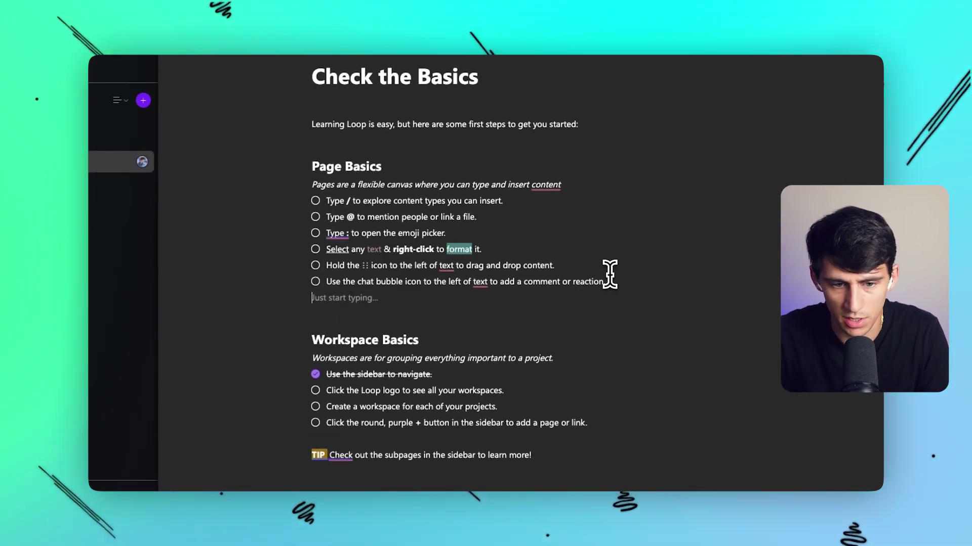
{"action": "type", "text": "/"}
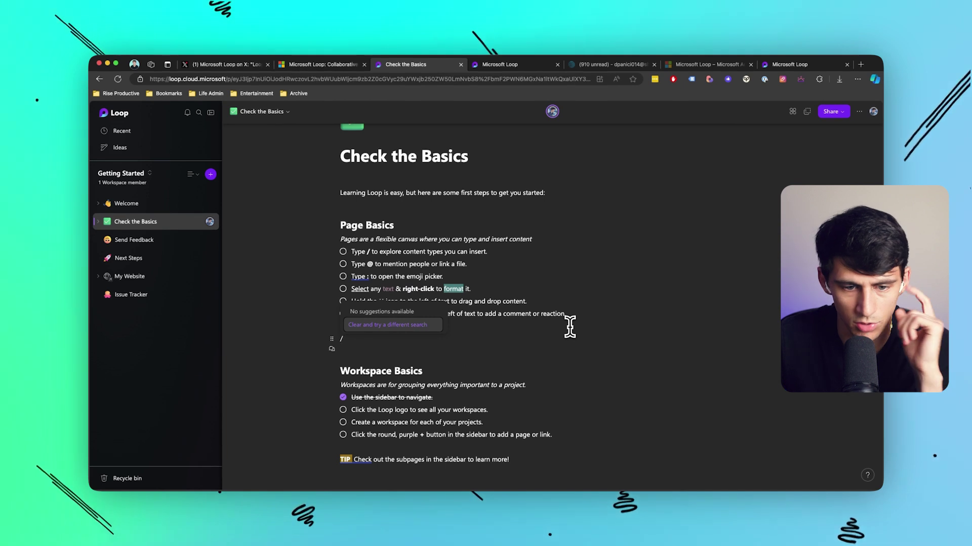
{"action": "key", "text": "BackSpace"}
{"action": "type", "text": "/"}
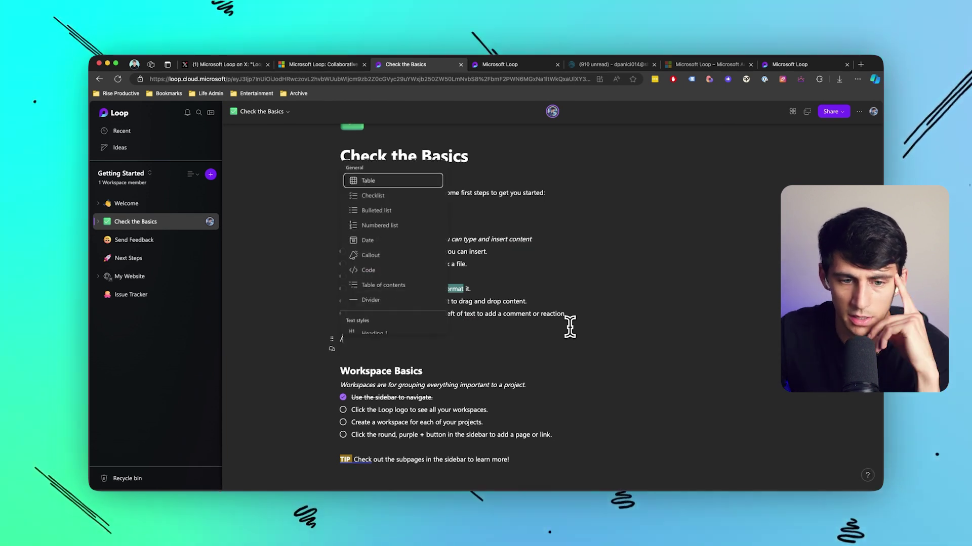
{"action": "scroll", "coordinate": [377, 268], "scroll_direction": "down", "scroll_amount": 5}
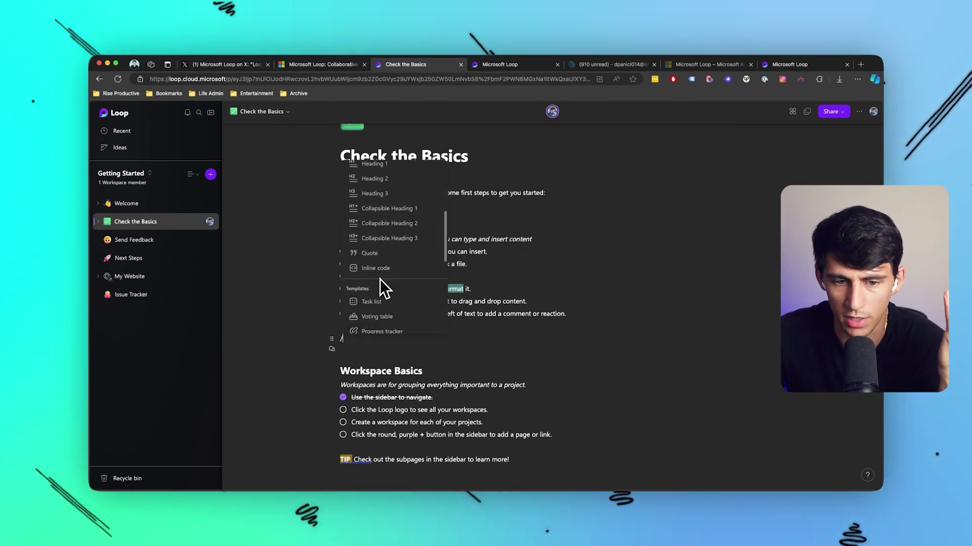
{"action": "scroll", "coordinate": [380, 279], "scroll_direction": "down", "scroll_amount": 6}
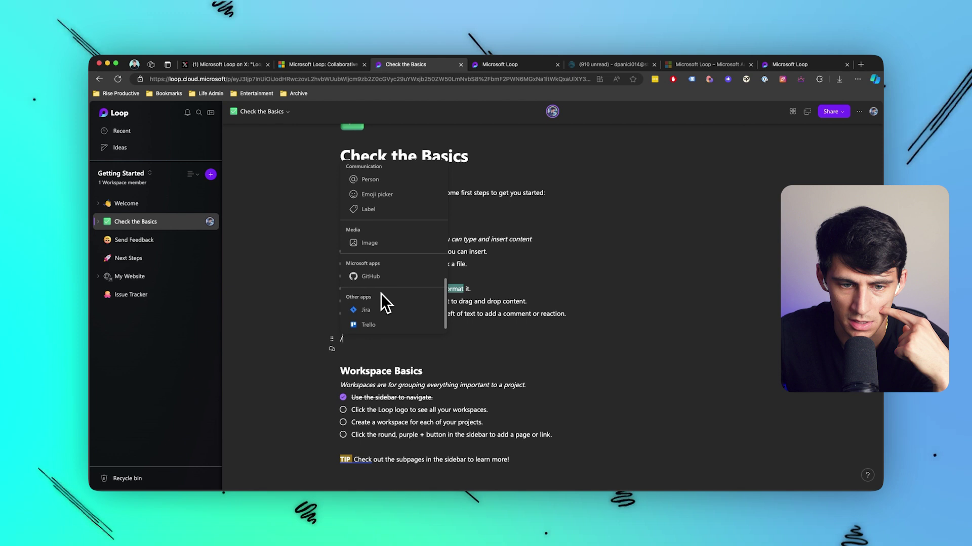
{"action": "scroll", "coordinate": [384, 306], "scroll_direction": "up", "scroll_amount": 5}
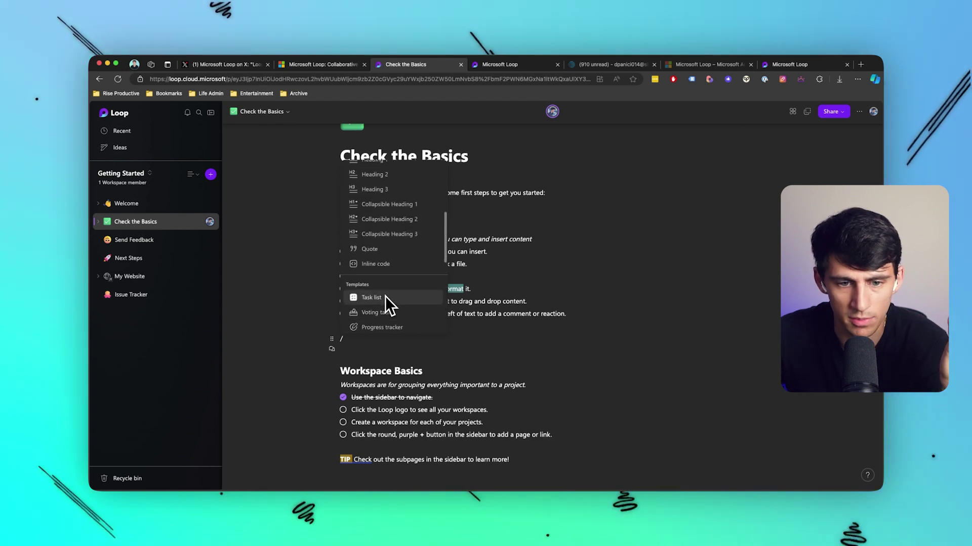
{"action": "scroll", "coordinate": [384, 296], "scroll_direction": "up", "scroll_amount": 4}
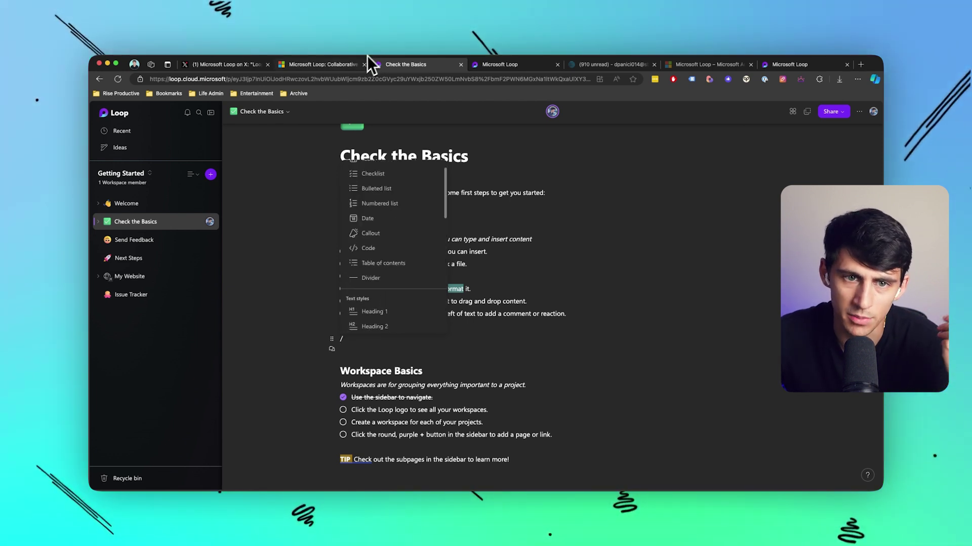
Find Microsoft Loop's Jul 9 Copilot demo on X and watch it full screen, then exit.
{"action": "left_click", "coordinate": [209, 67]}
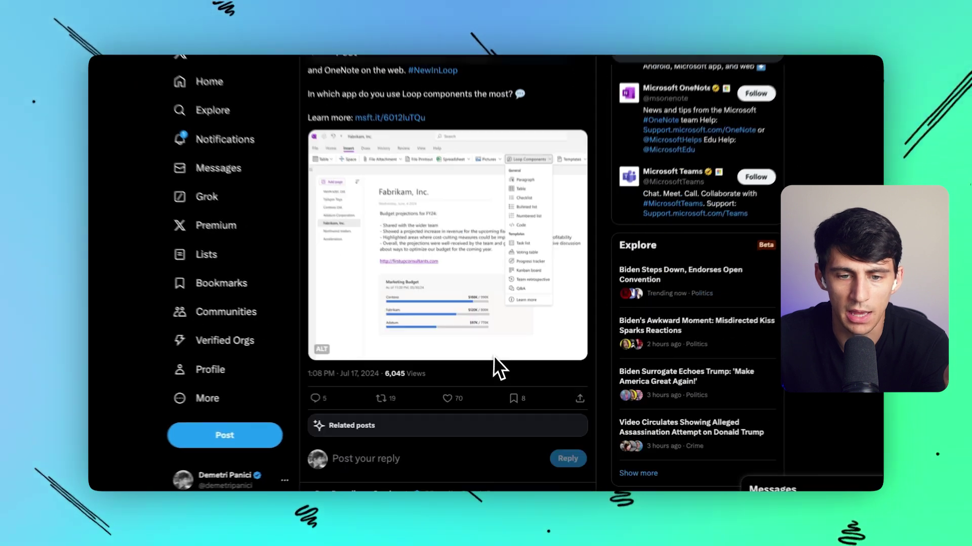
{"action": "scroll", "coordinate": [501, 329], "scroll_direction": "up", "scroll_amount": 5}
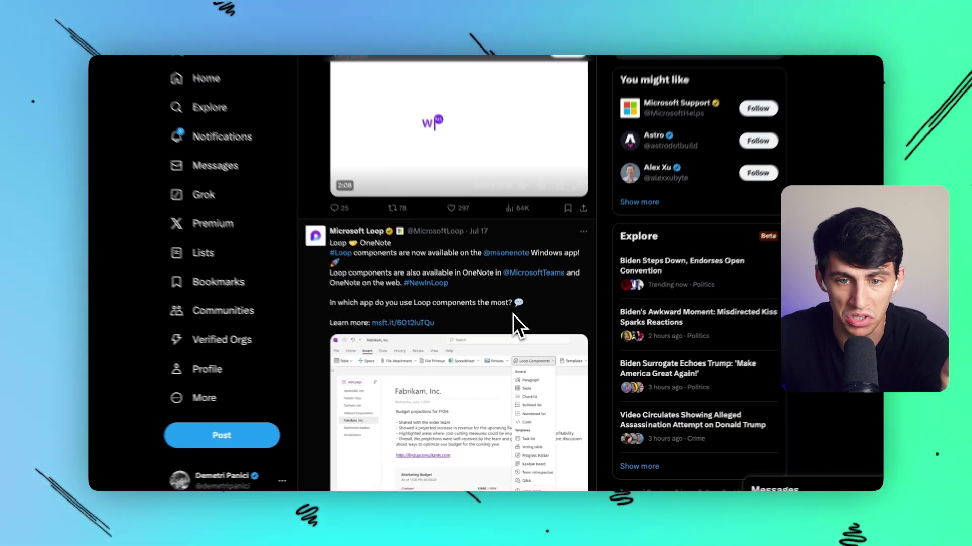
{"action": "scroll", "coordinate": [513, 315], "scroll_direction": "down", "scroll_amount": 8}
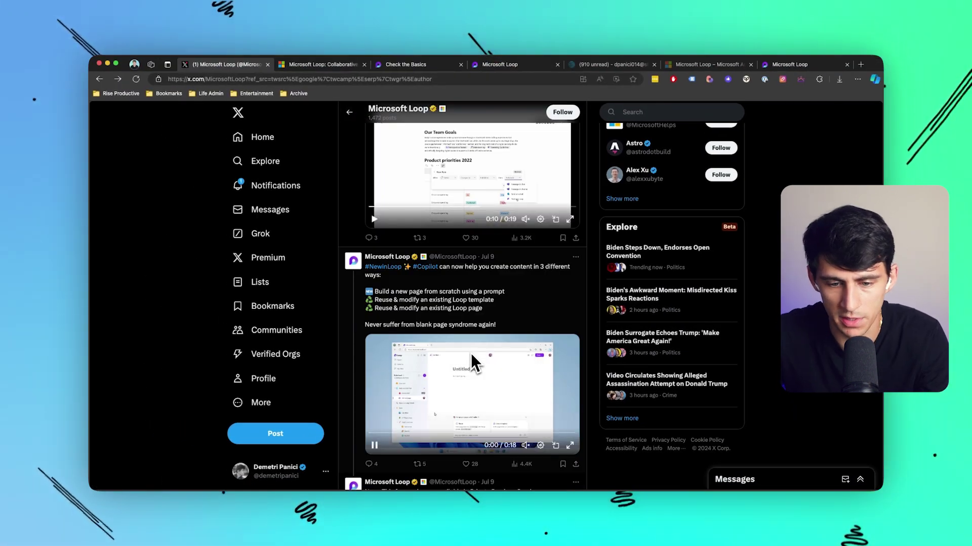
{"action": "scroll", "coordinate": [506, 405], "scroll_direction": "down", "scroll_amount": 1}
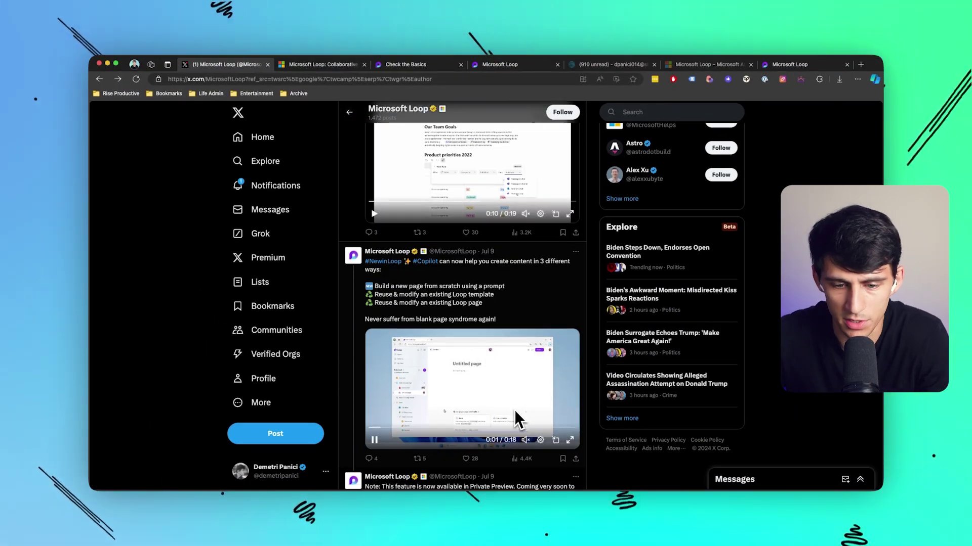
{"action": "left_click", "coordinate": [569, 435]}
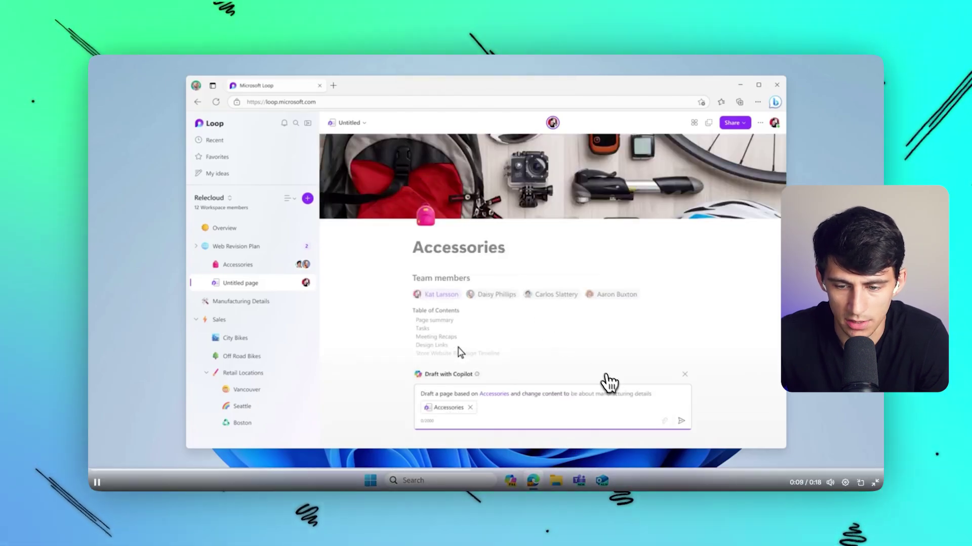
{"action": "left_click", "coordinate": [875, 483]}
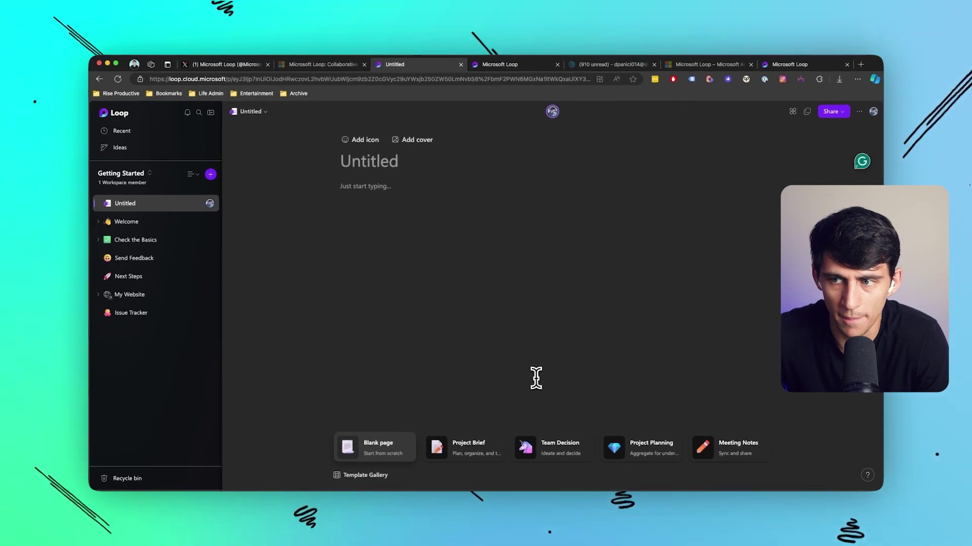
Try the /ai and ap insert commands in the empty page body, then clear them.
{"action": "left_click", "coordinate": [411, 197]}
{"action": "type", "text": "/"}
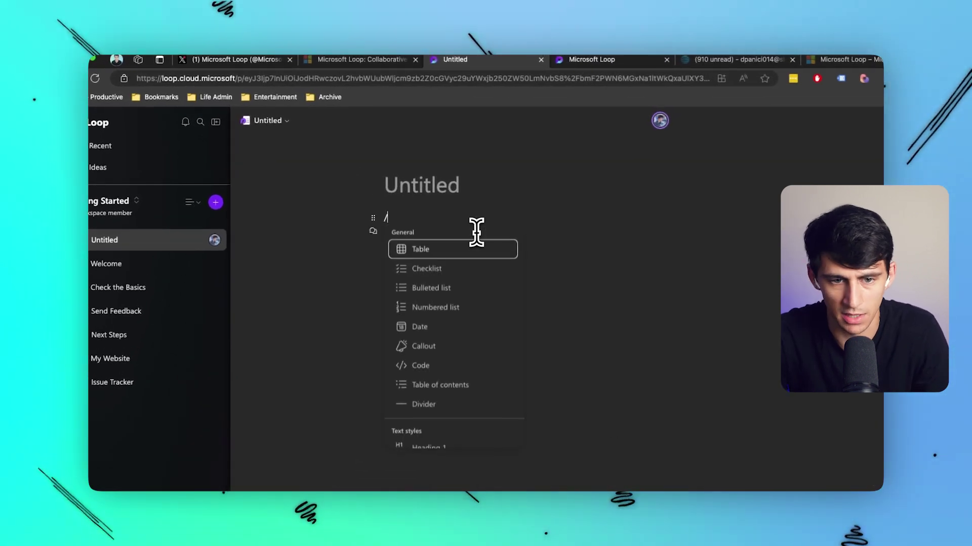
{"action": "type", "text": "ai"}
{"action": "key", "text": "BackSpace"}
{"action": "key", "text": "BackSpace"}
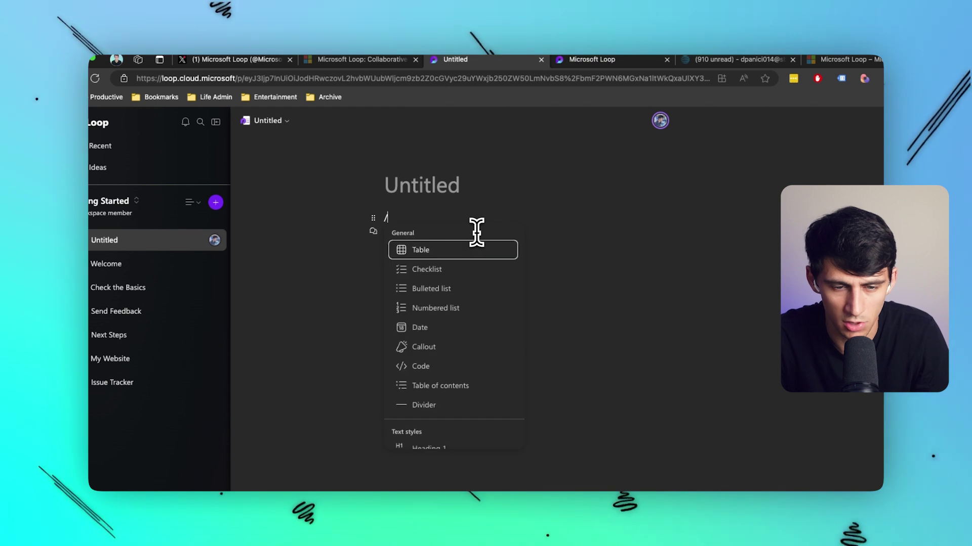
{"action": "type", "text": "ap"}
{"action": "key", "text": "BackSpace"}
{"action": "key", "text": "BackSpace"}
{"action": "key", "text": "BackSpace"}
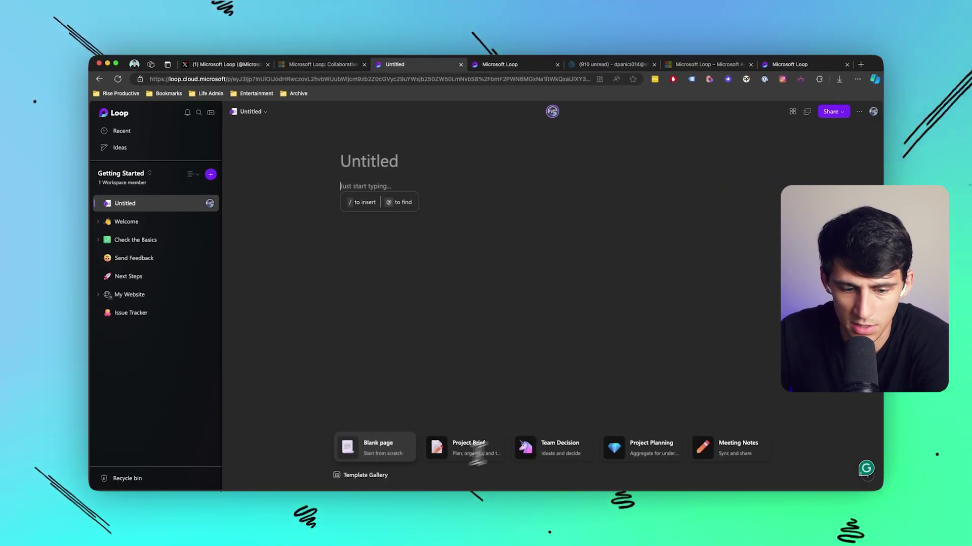
Browse the full Template Gallery and close it.
{"action": "left_click", "coordinate": [367, 475]}
{"action": "scroll", "coordinate": [281, 239], "scroll_direction": "down", "scroll_amount": 5}
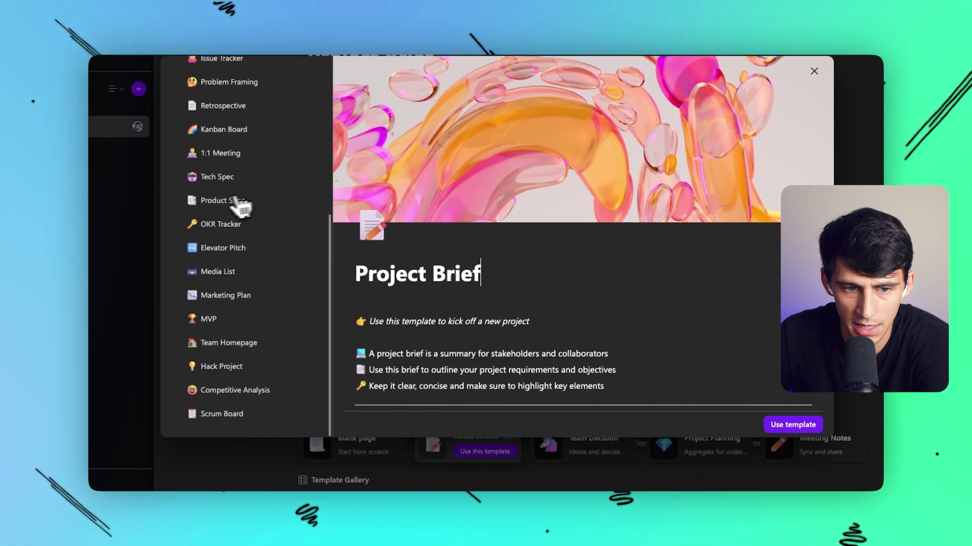
{"action": "scroll", "coordinate": [217, 237], "scroll_direction": "up", "scroll_amount": 5}
{"action": "key", "text": "Escape"}
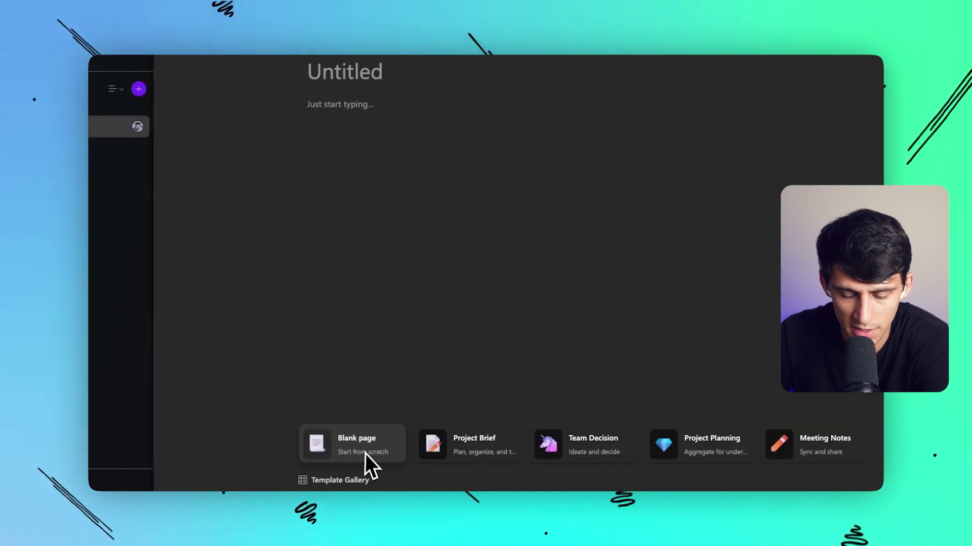
Preview the Project Brief template and switch on Include content for sample team members and deliverables.
{"action": "left_click", "coordinate": [494, 445]}
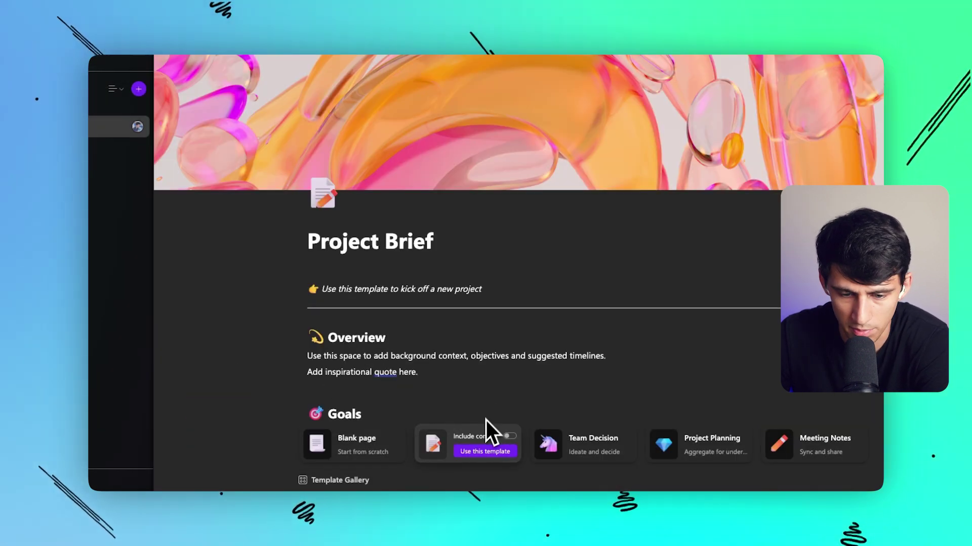
{"action": "scroll", "coordinate": [491, 398], "scroll_direction": "down", "scroll_amount": 5}
{"action": "scroll", "coordinate": [536, 185], "scroll_direction": "up", "scroll_amount": 5}
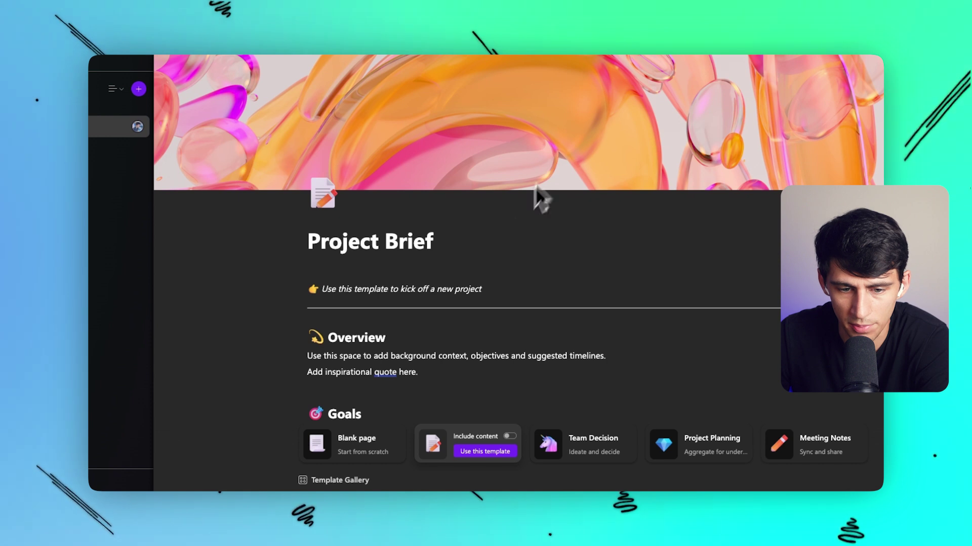
{"action": "left_click", "coordinate": [510, 437]}
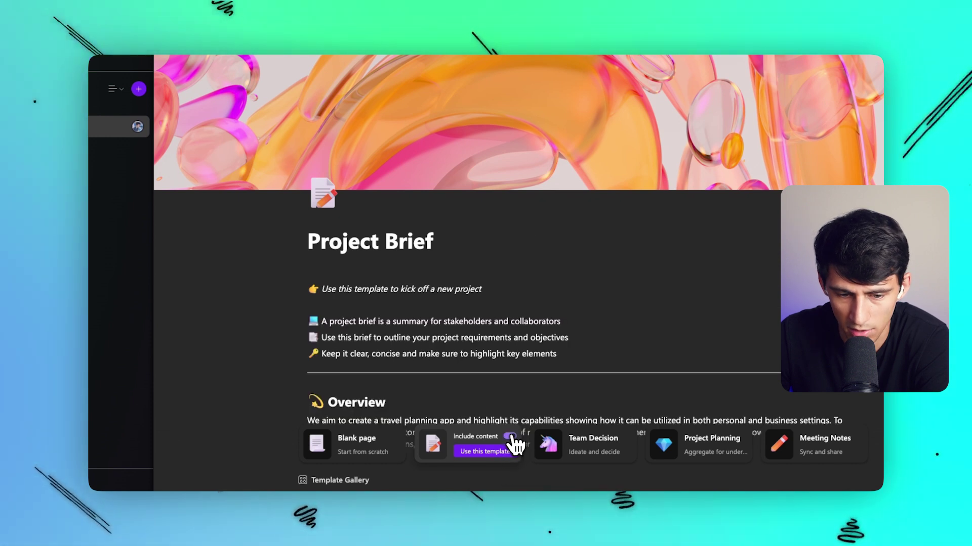
{"action": "left_click", "coordinate": [510, 436]}
{"action": "scroll", "coordinate": [513, 444], "scroll_direction": "down", "scroll_amount": 4}
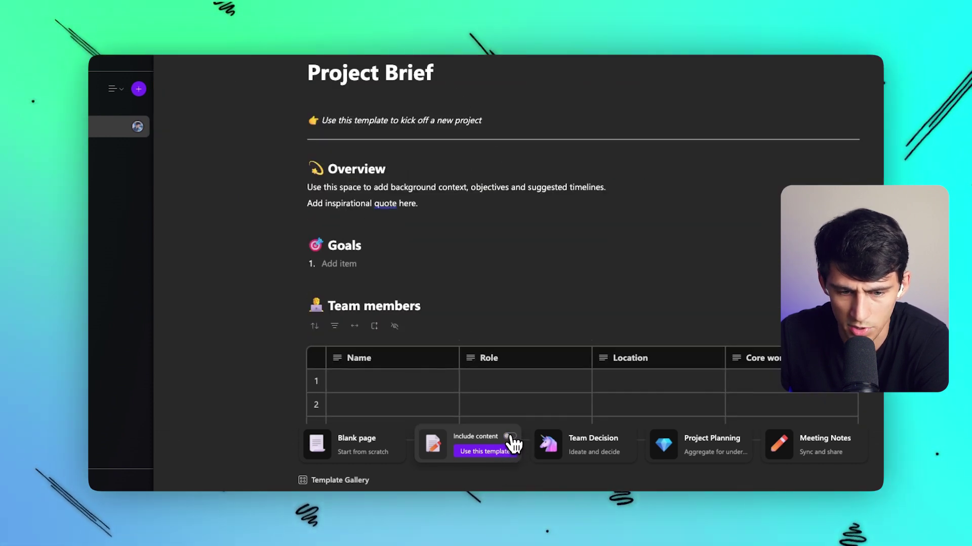
{"action": "left_click", "coordinate": [509, 437]}
{"action": "scroll", "coordinate": [509, 302], "scroll_direction": "down", "scroll_amount": 5}
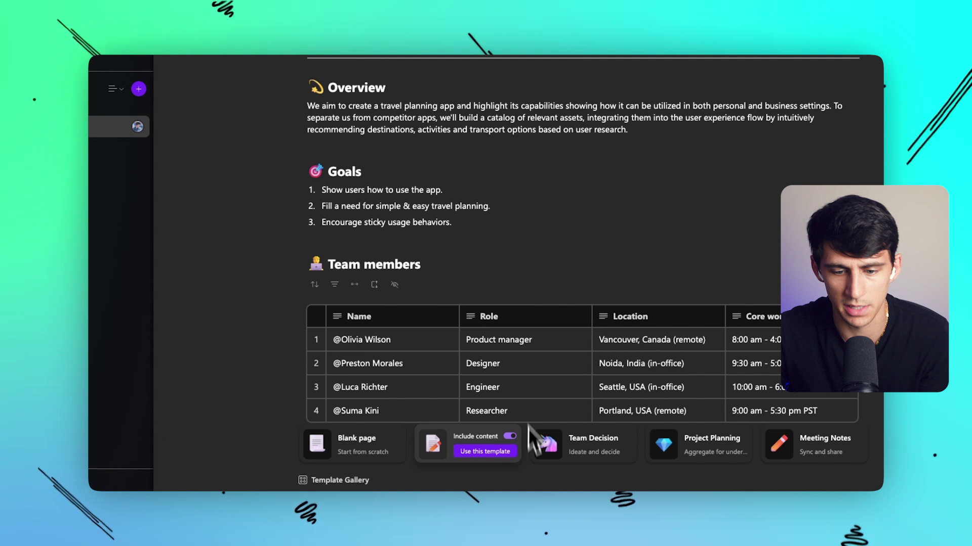
{"action": "left_click", "coordinate": [509, 436]}
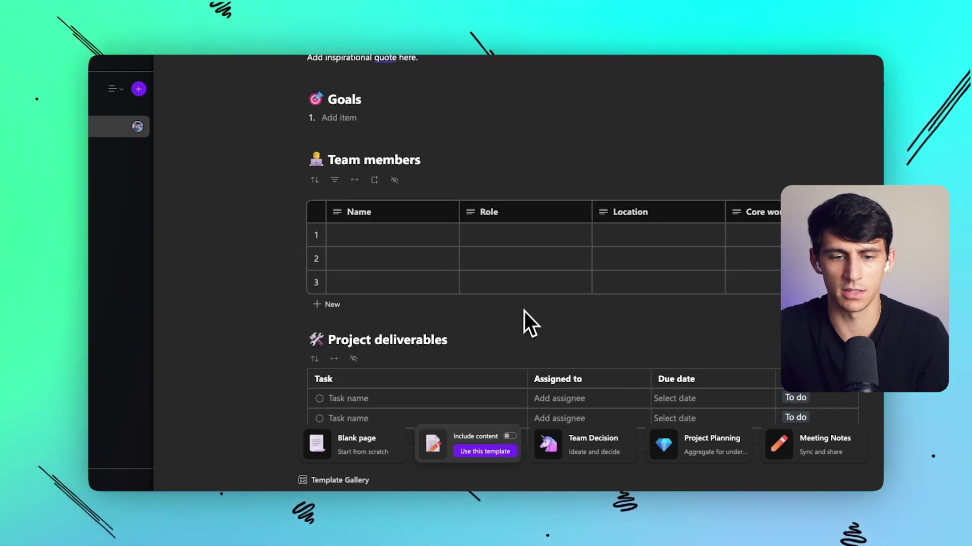
{"action": "scroll", "coordinate": [524, 312], "scroll_direction": "down", "scroll_amount": 3}
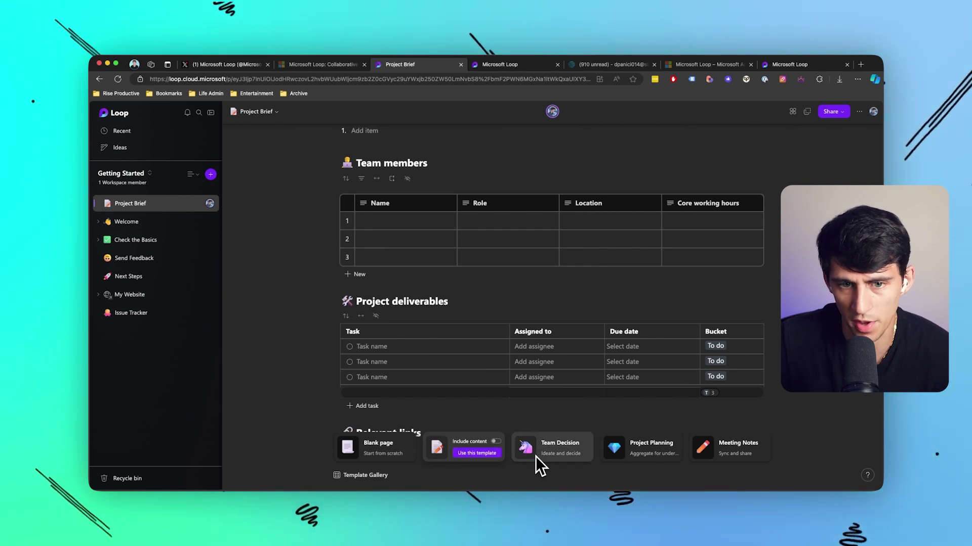
{"action": "left_click", "coordinate": [477, 452]}
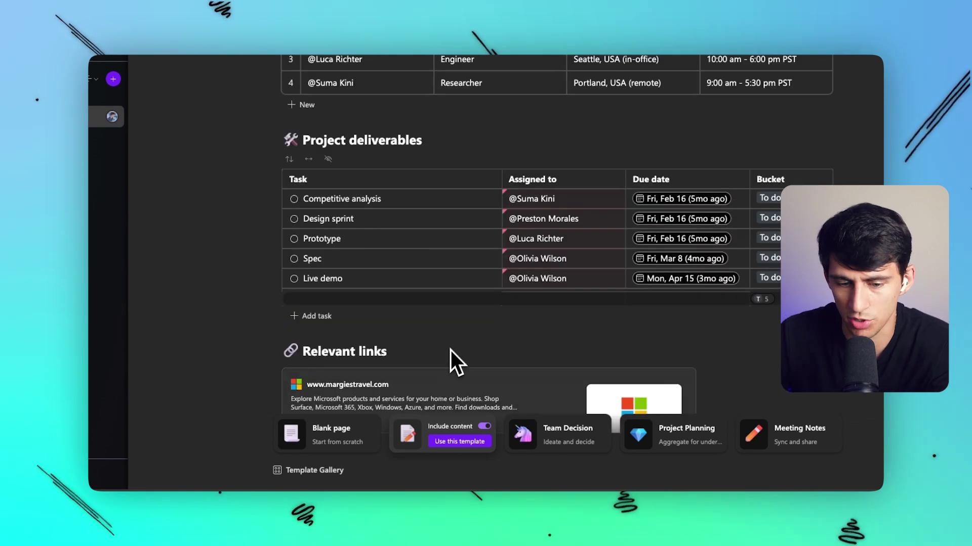
Apply the Project Brief template with its sample content to the page.
{"action": "left_click", "coordinate": [461, 442]}
{"action": "scroll", "coordinate": [470, 204], "scroll_direction": "up", "scroll_amount": 2}
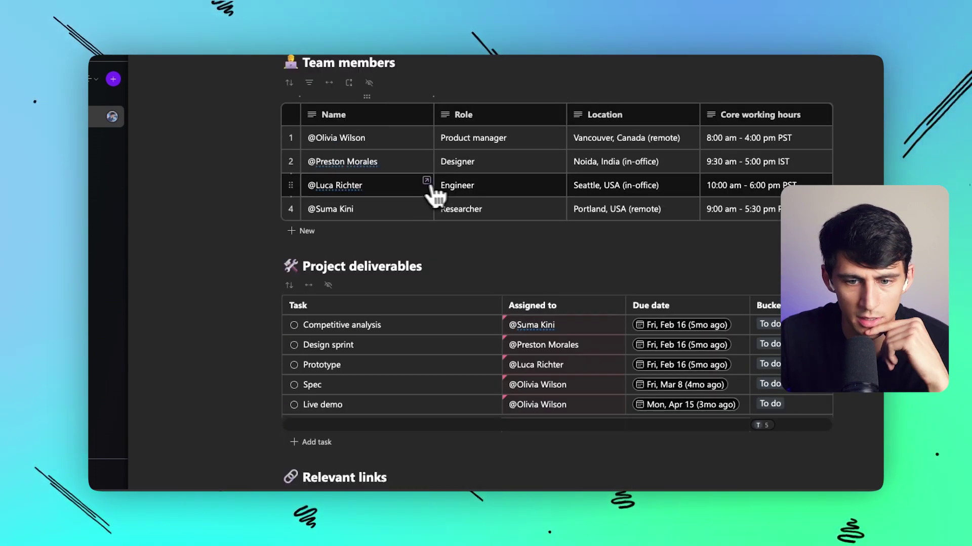
{"action": "left_click", "coordinate": [359, 205]}
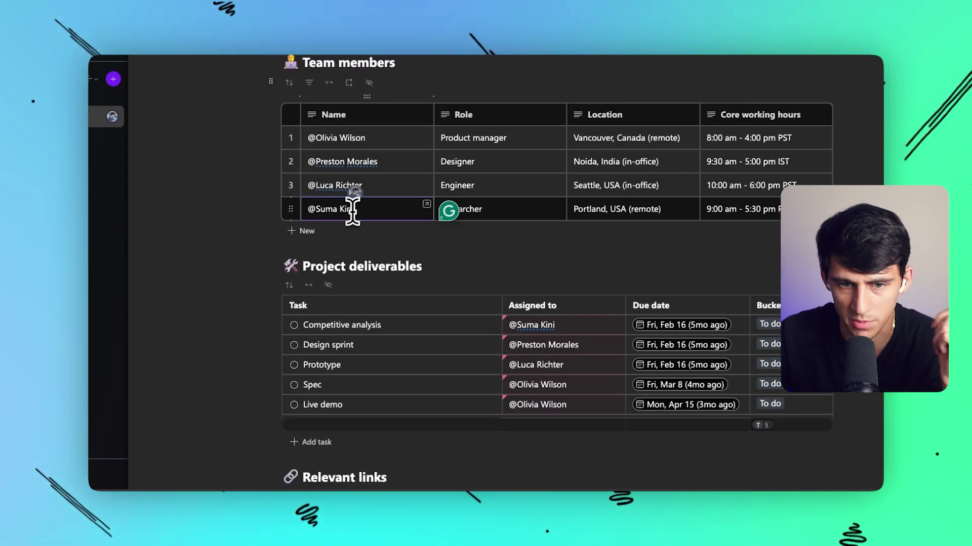
Set the Team members table's row height to Short and check the Name cells.
{"action": "left_click", "coordinate": [348, 84]}
{"action": "left_click", "coordinate": [350, 87]}
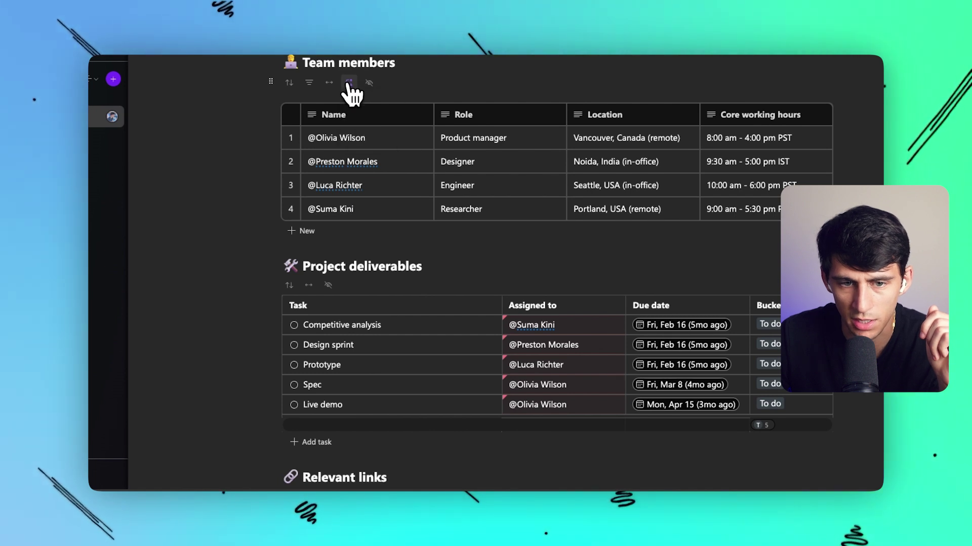
{"action": "left_click", "coordinate": [350, 85]}
{"action": "left_click", "coordinate": [377, 135]}
{"action": "left_click", "coordinate": [350, 85]}
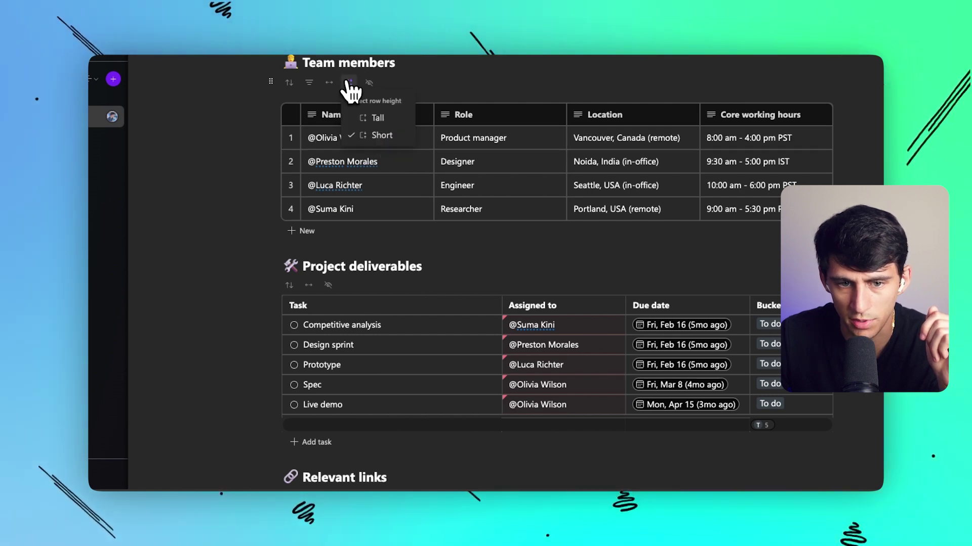
{"action": "key", "text": "Escape"}
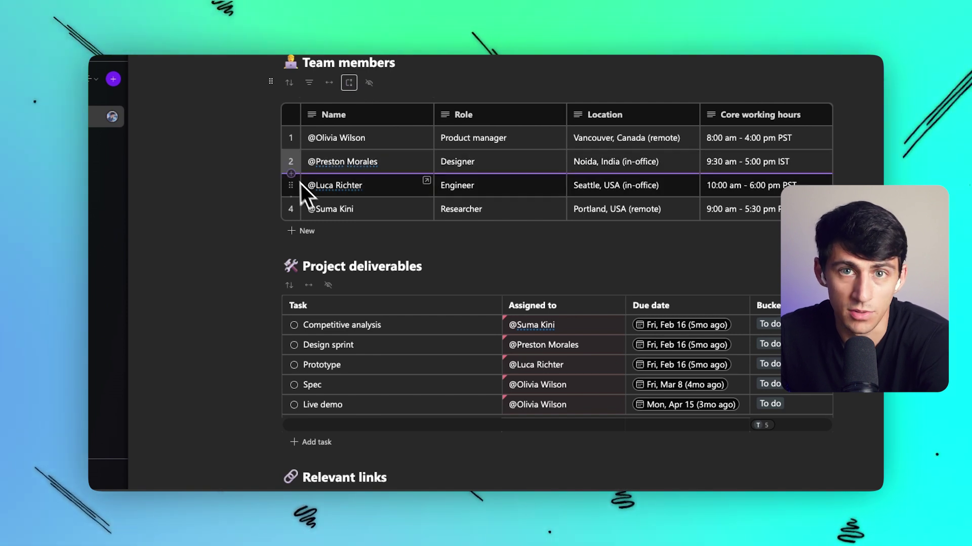
{"action": "left_click", "coordinate": [349, 83]}
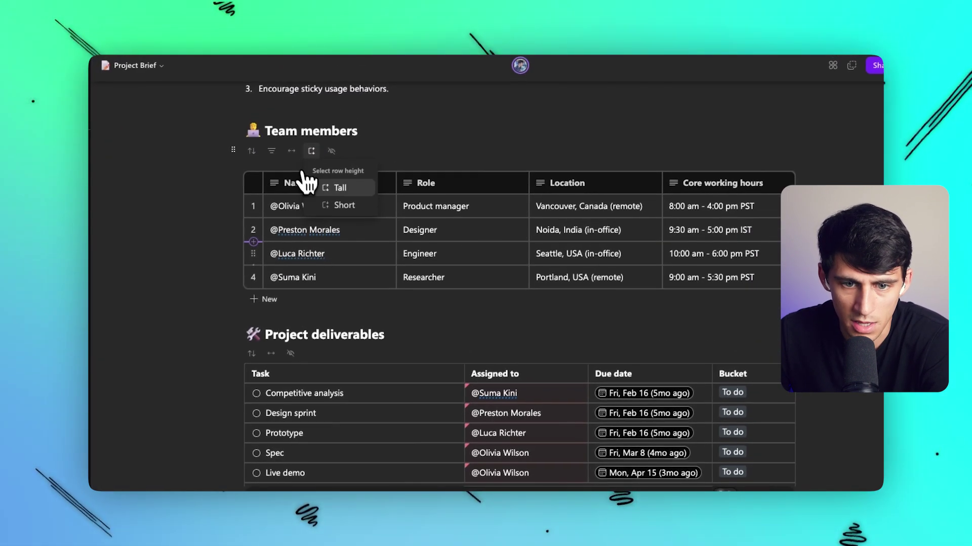
{"action": "left_click", "coordinate": [329, 207]}
{"action": "left_click", "coordinate": [311, 153]}
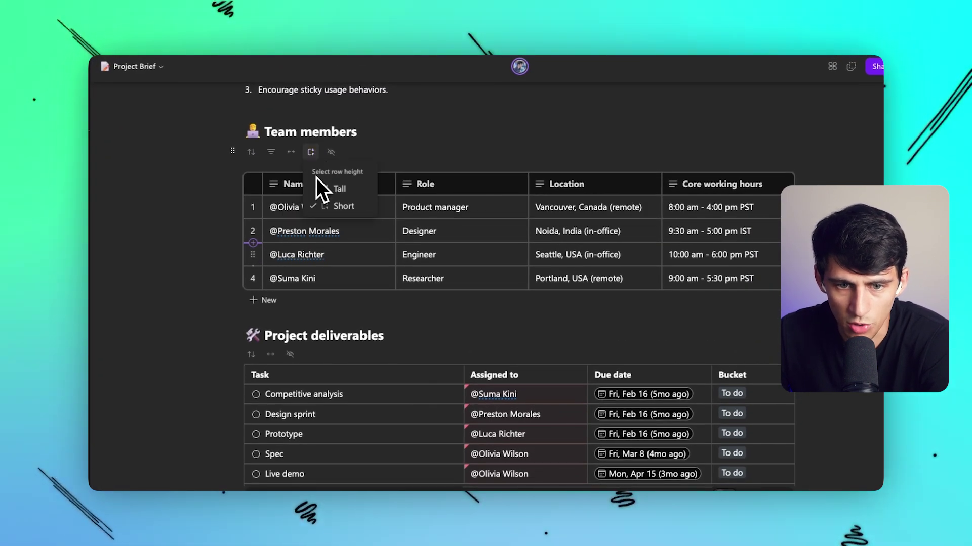
{"action": "left_click", "coordinate": [311, 152]}
{"action": "left_click", "coordinate": [299, 215]}
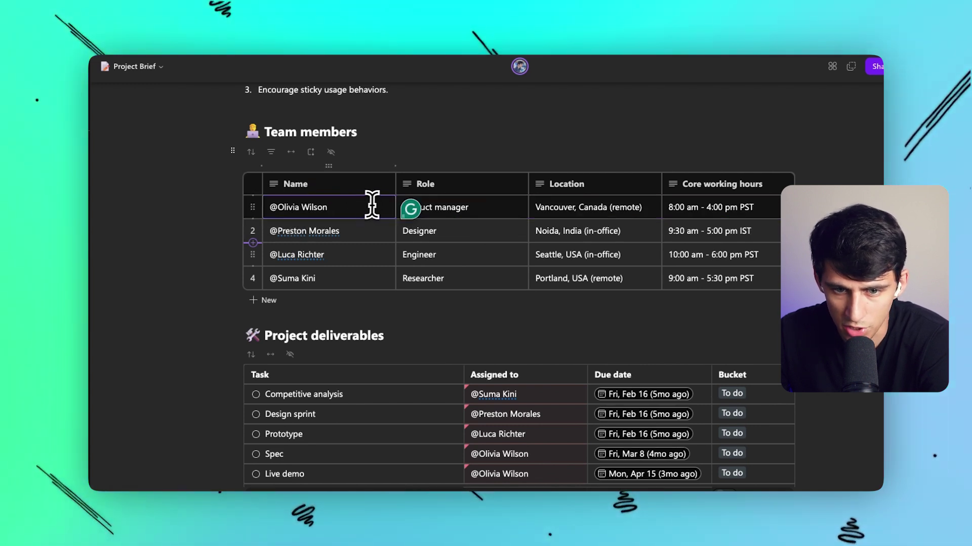
{"action": "key", "text": "Down"}
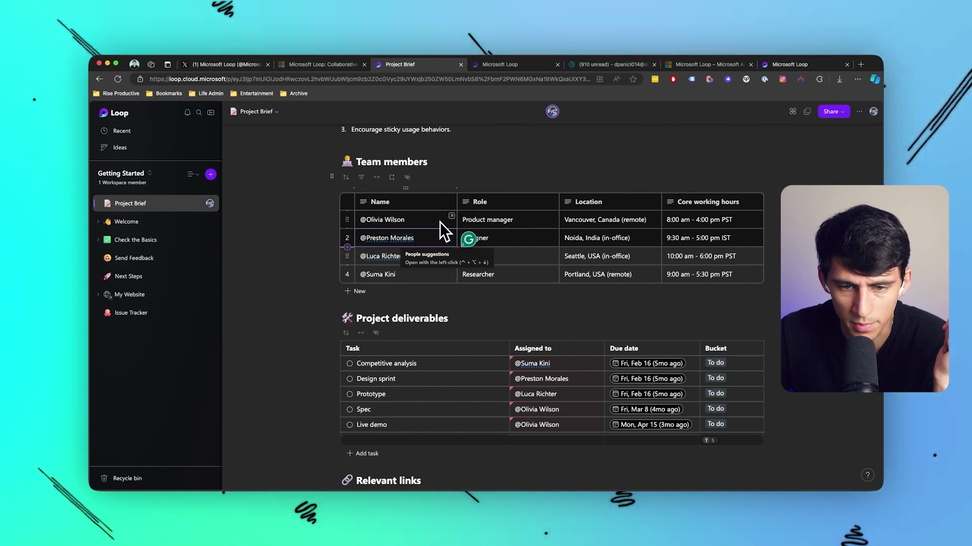
Expand the first team member's row into its record card and bring up the / menu in its notes.
{"action": "left_click", "coordinate": [451, 216]}
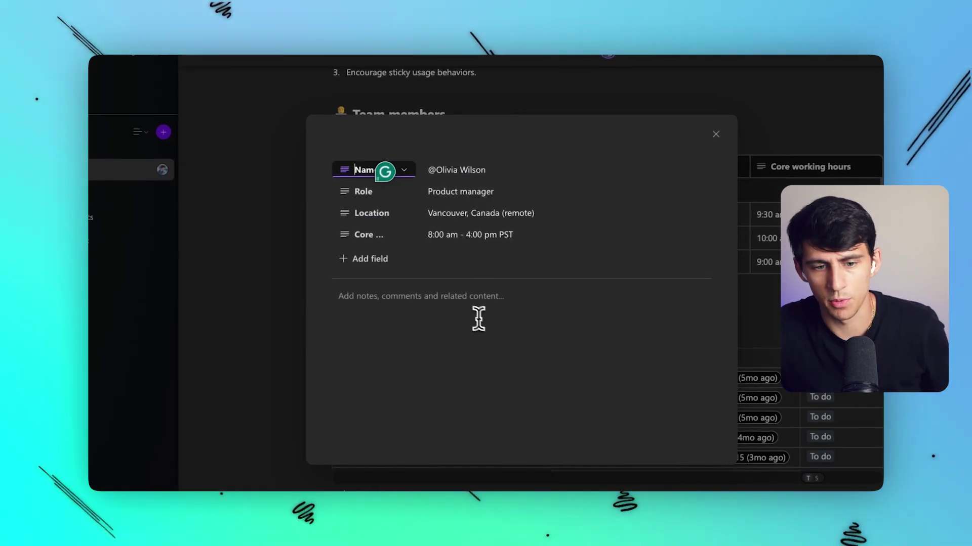
{"action": "left_click", "coordinate": [467, 296]}
{"action": "type", "text": "/"}
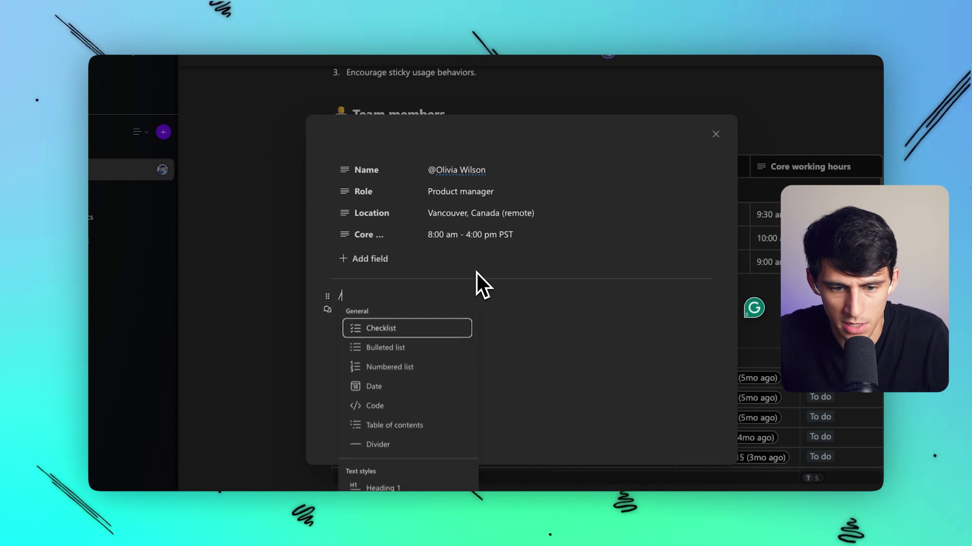
{"action": "scroll", "coordinate": [414, 389], "scroll_direction": "down", "scroll_amount": 2}
{"action": "scroll", "coordinate": [410, 389], "scroll_direction": "down", "scroll_amount": 1}
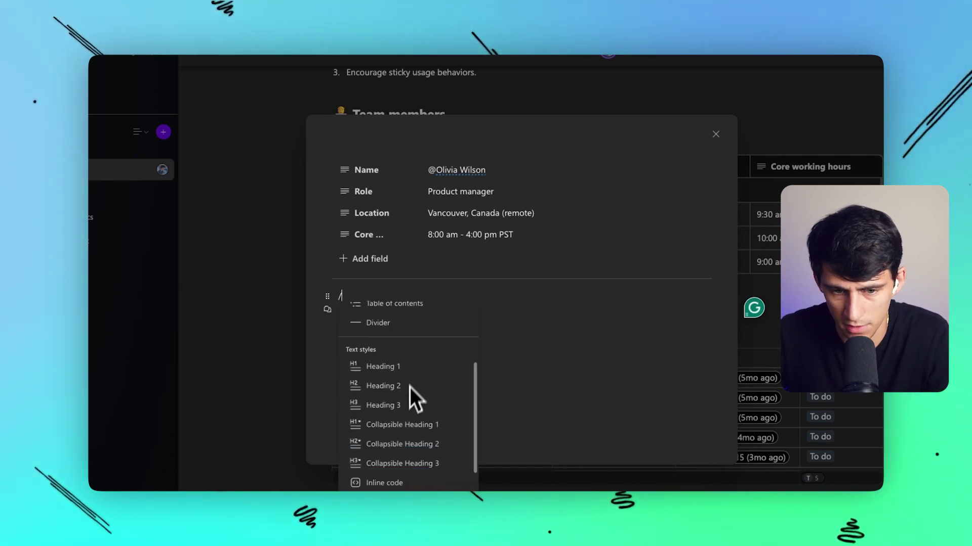
{"action": "scroll", "coordinate": [440, 323], "scroll_direction": "up", "scroll_amount": 4}
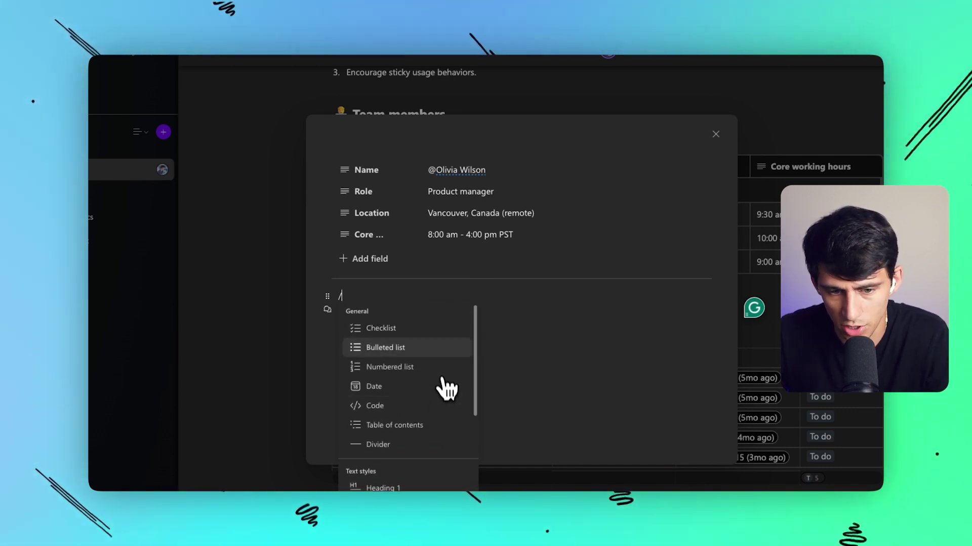
Insert a 19 July date into the card's notes, then remove it.
{"action": "left_click", "coordinate": [462, 386]}
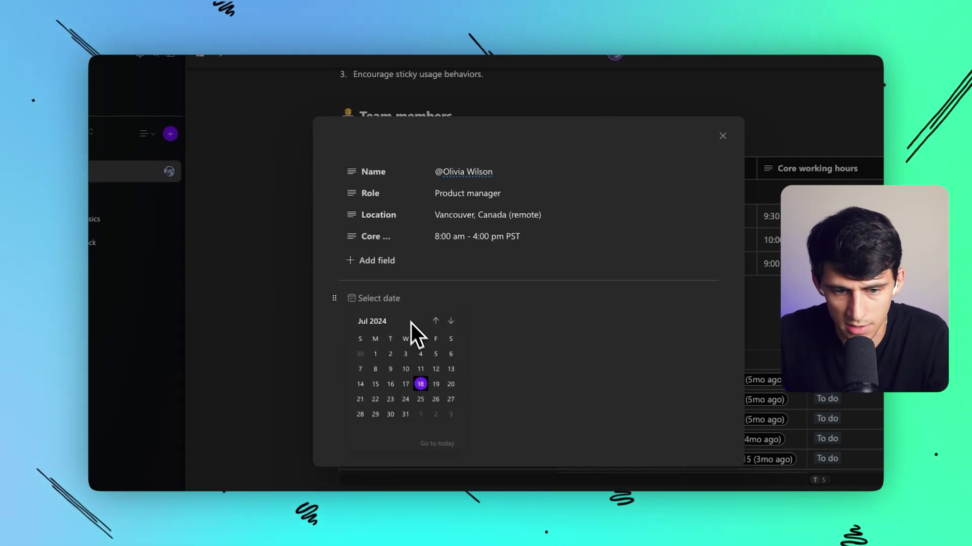
{"action": "left_click", "coordinate": [435, 384]}
{"action": "key", "text": "BackSpace"}
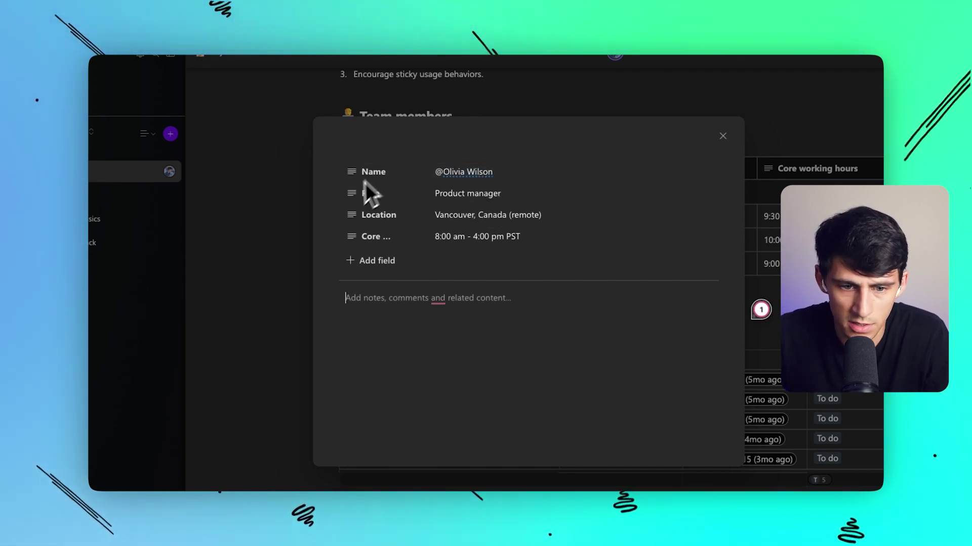
{"action": "left_click", "coordinate": [362, 261]}
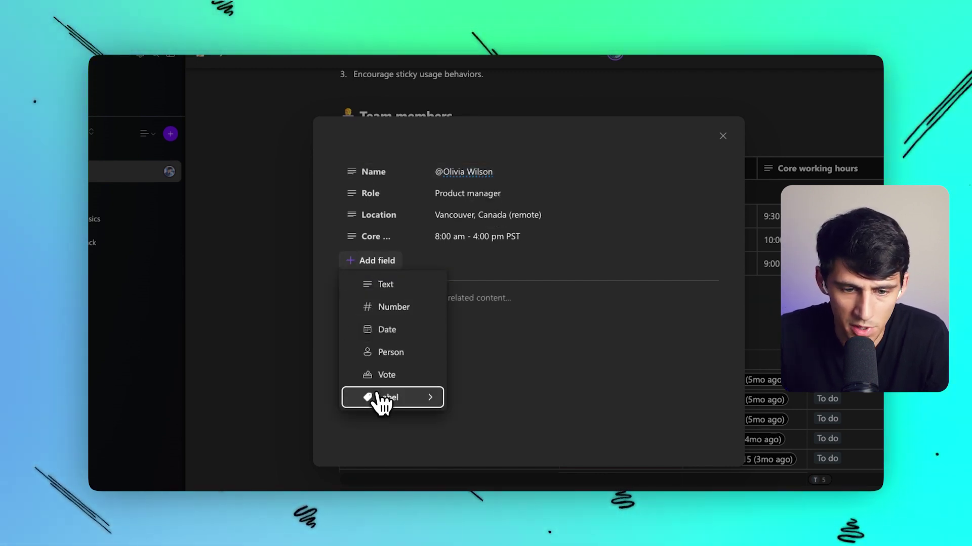
Add two Label fields, Column 5 and Column 6, to the team member record.
{"action": "mouse_move", "coordinate": [436, 404]}
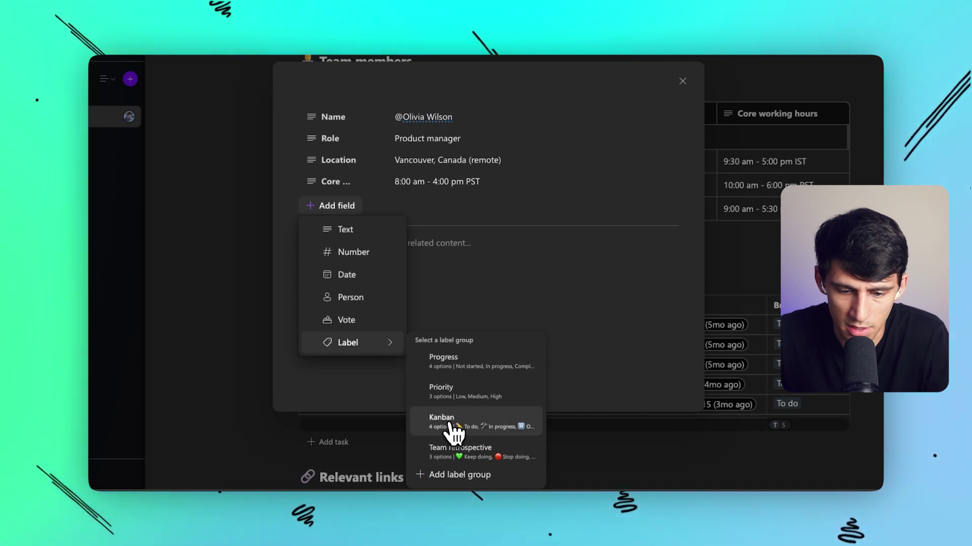
{"action": "left_click", "coordinate": [458, 394]}
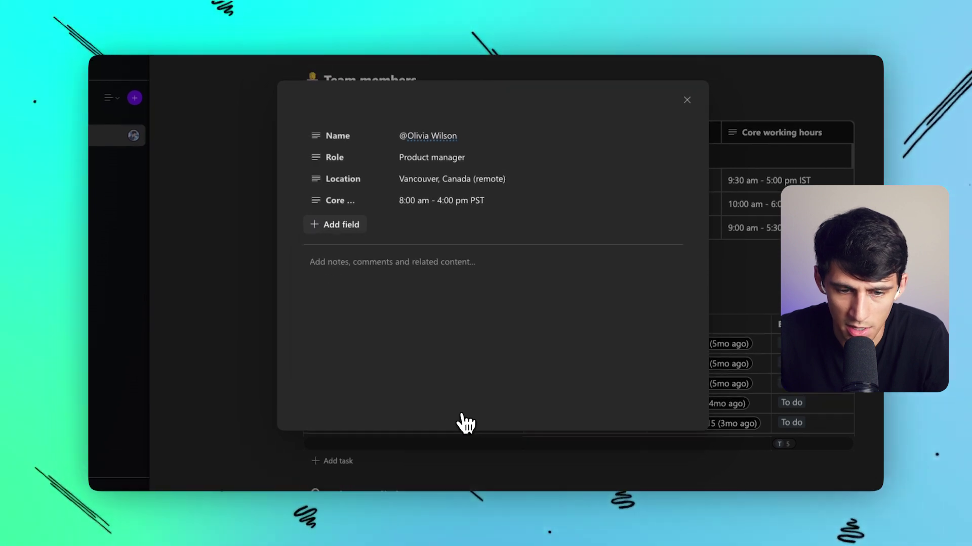
{"action": "left_click", "coordinate": [368, 227]}
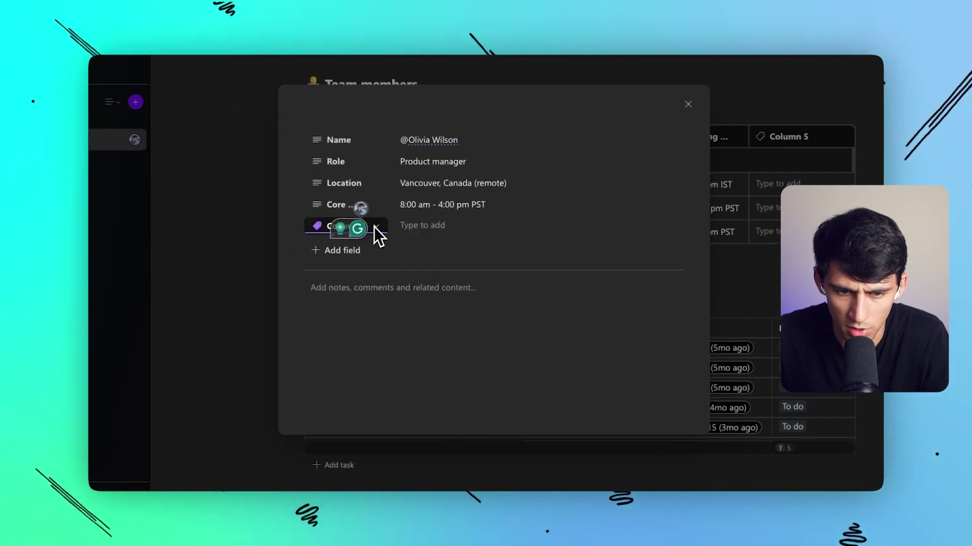
{"action": "left_click", "coordinate": [359, 250]}
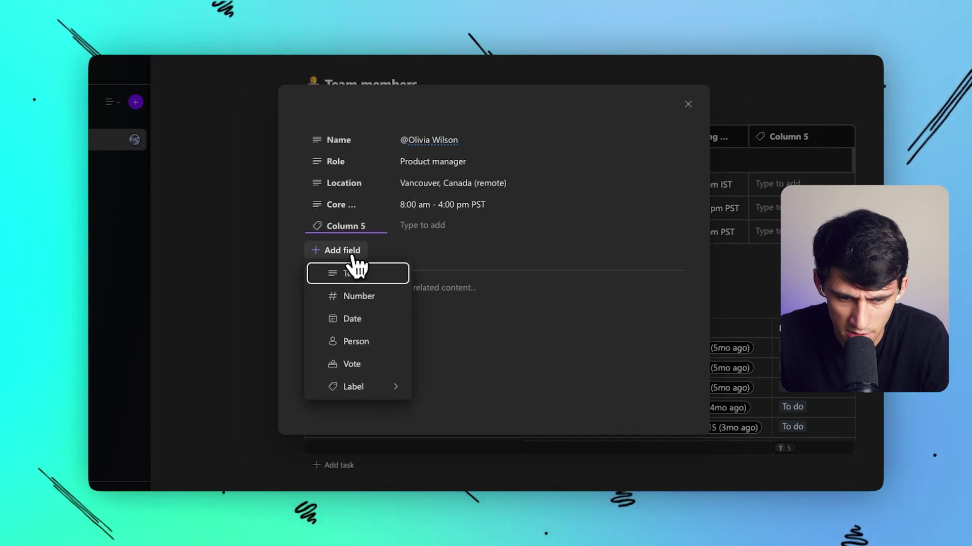
{"action": "mouse_move", "coordinate": [358, 380]}
{"action": "left_click", "coordinate": [464, 403]}
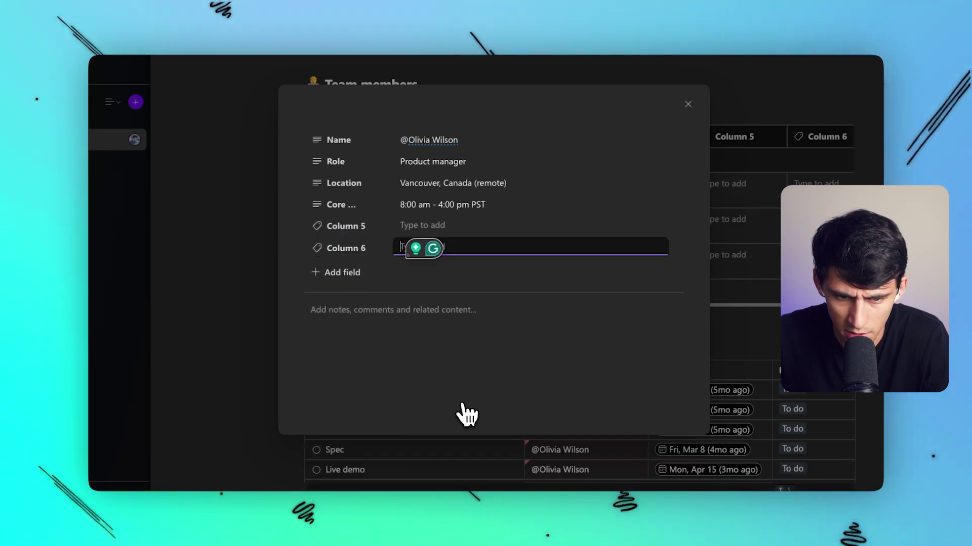
{"action": "left_click", "coordinate": [433, 230]}
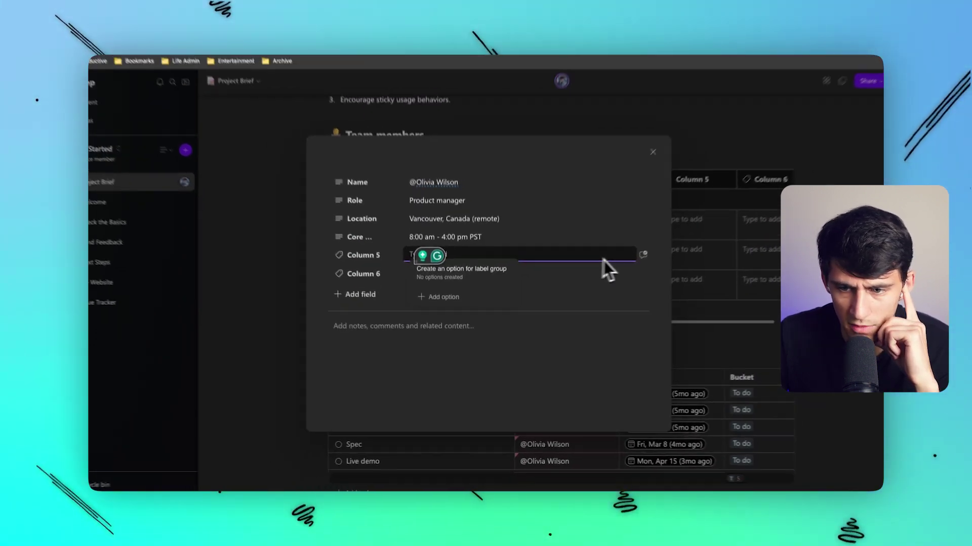
{"action": "left_click", "coordinate": [676, 221]}
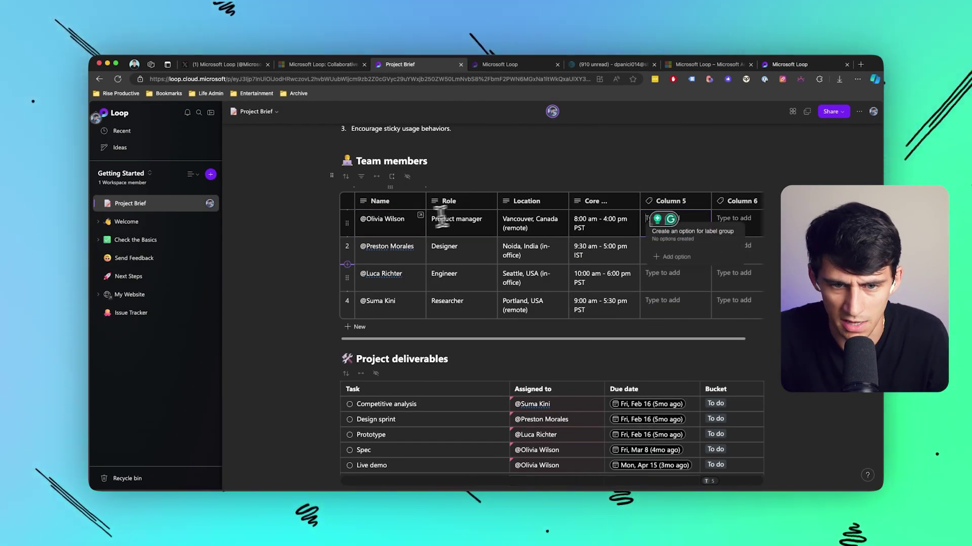
{"action": "left_click", "coordinate": [420, 215]}
Switch Column 5 to the Priority label group and review its Low, Medium and High options.
{"action": "left_click", "coordinate": [426, 268]}
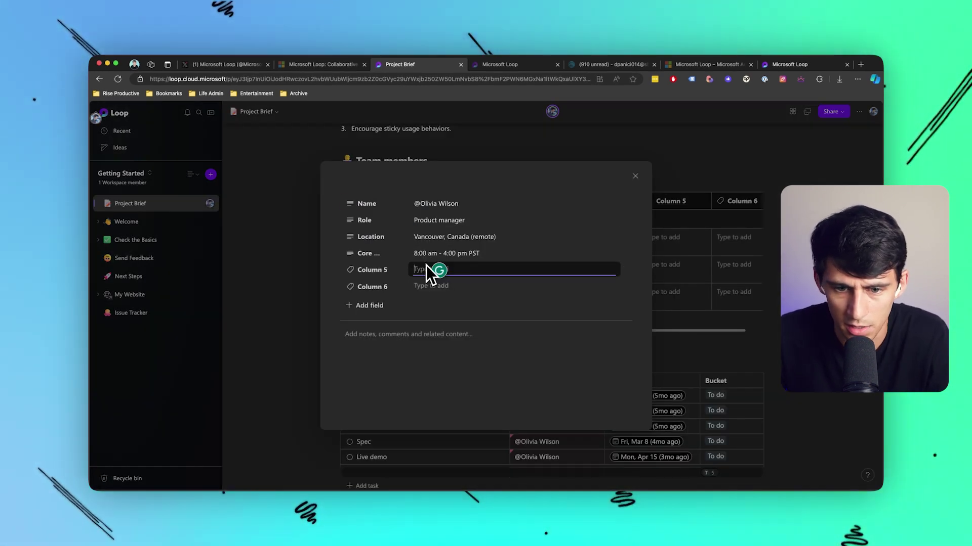
{"action": "left_click", "coordinate": [382, 270]}
{"action": "mouse_move", "coordinate": [415, 304]}
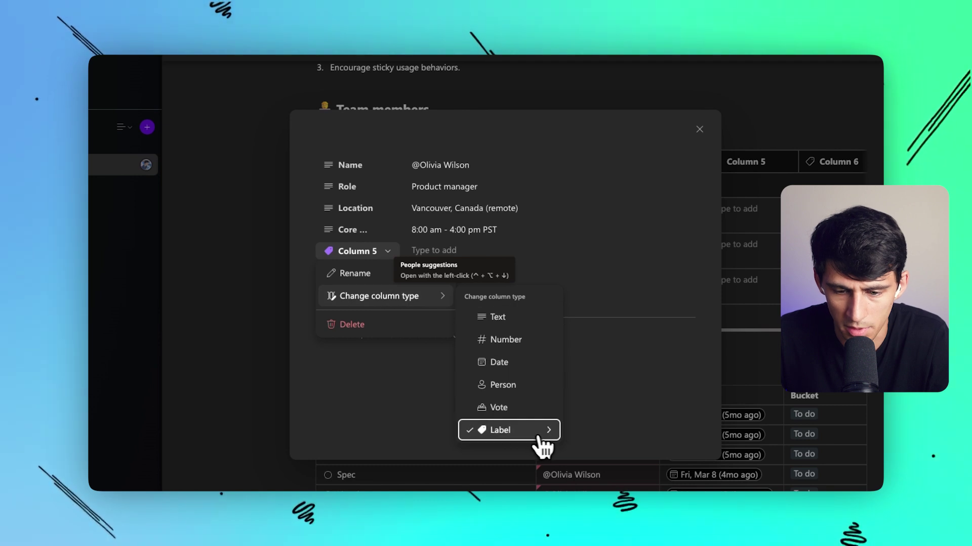
{"action": "mouse_move", "coordinate": [535, 439]}
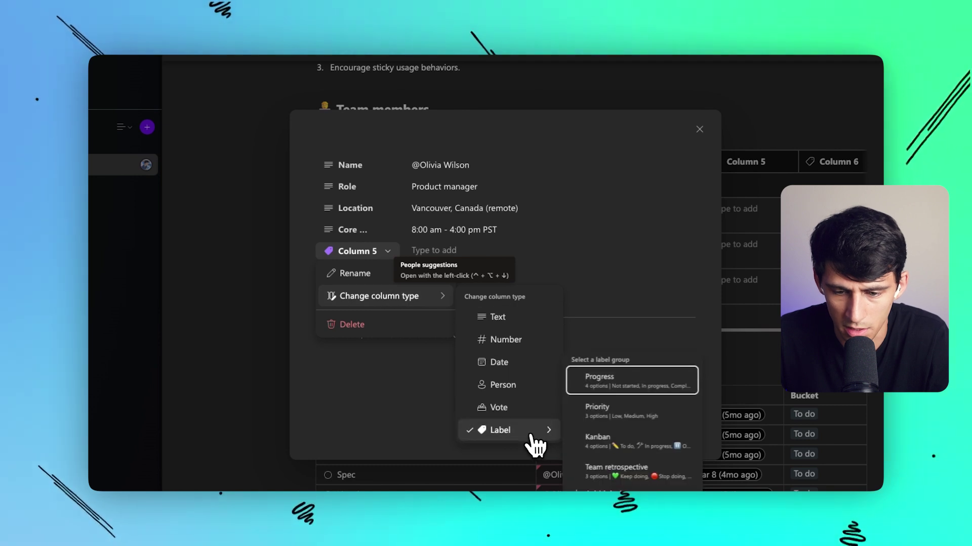
{"action": "left_click", "coordinate": [602, 409]}
{"action": "left_click", "coordinate": [479, 254]}
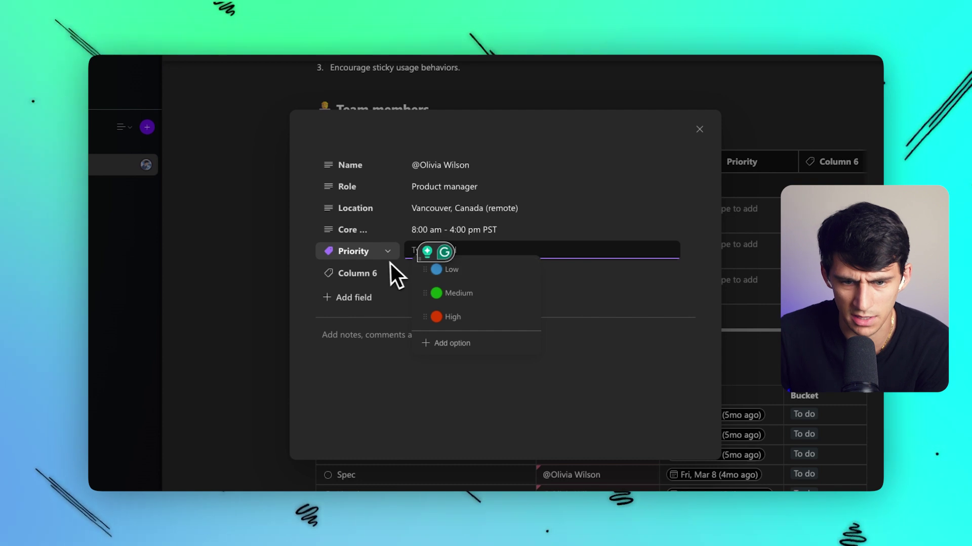
{"action": "left_click", "coordinate": [380, 342]}
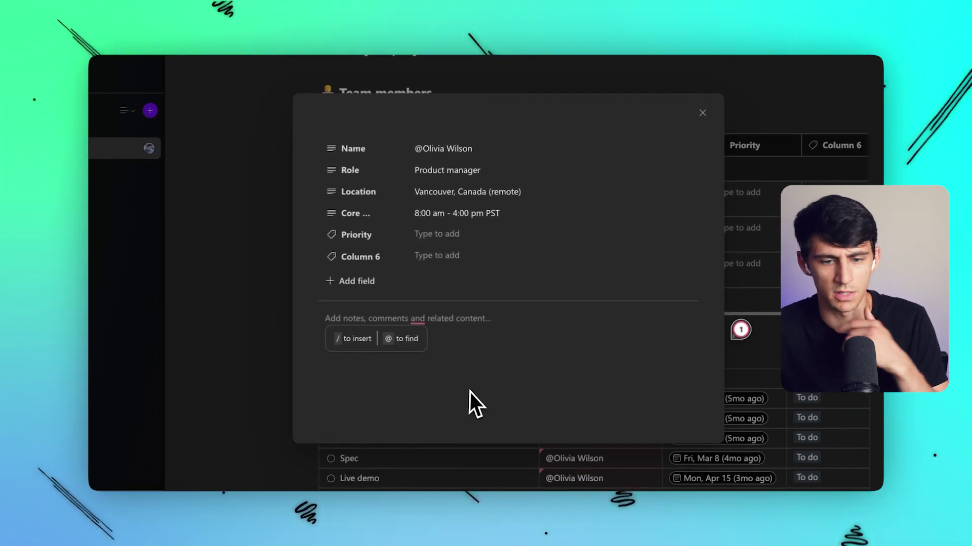
{"action": "left_click", "coordinate": [430, 236]}
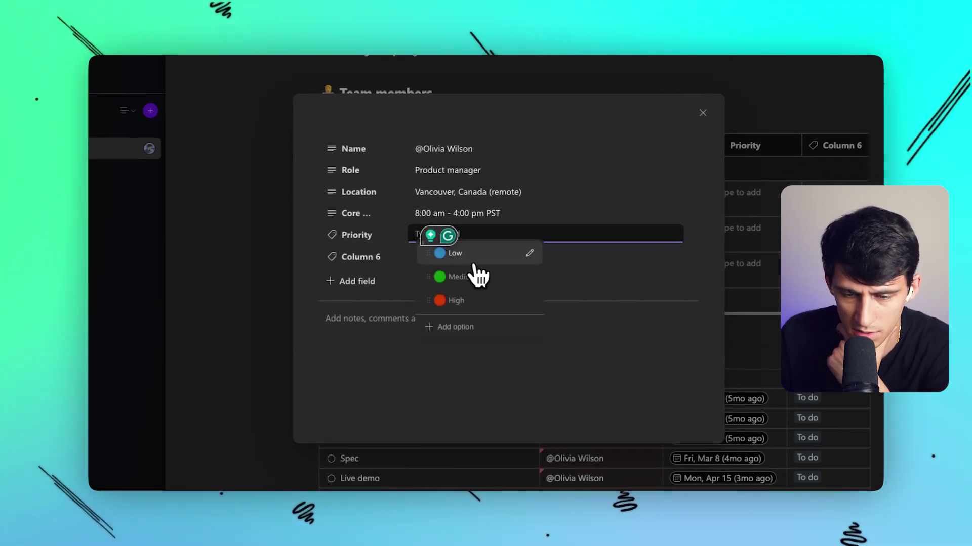
{"action": "left_click", "coordinate": [529, 253]}
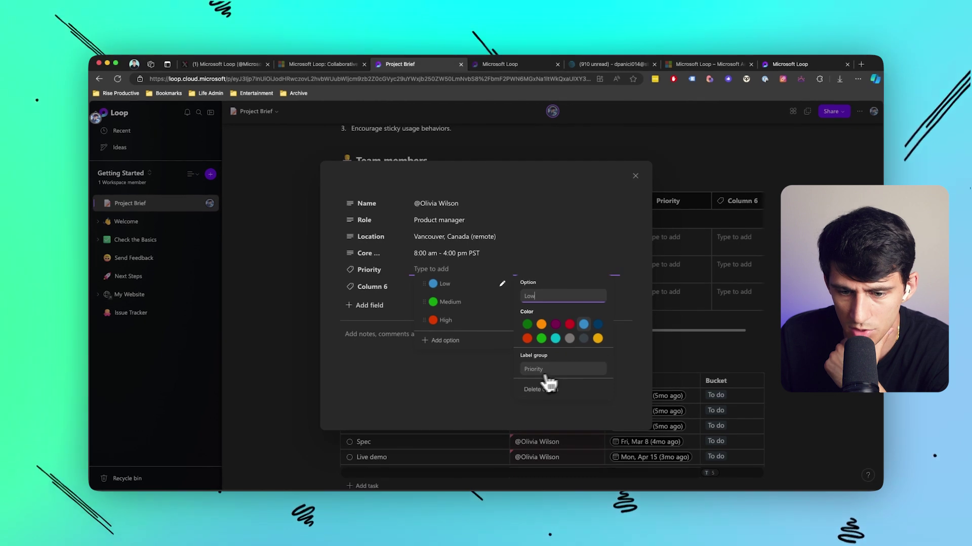
{"action": "left_click", "coordinate": [373, 360]}
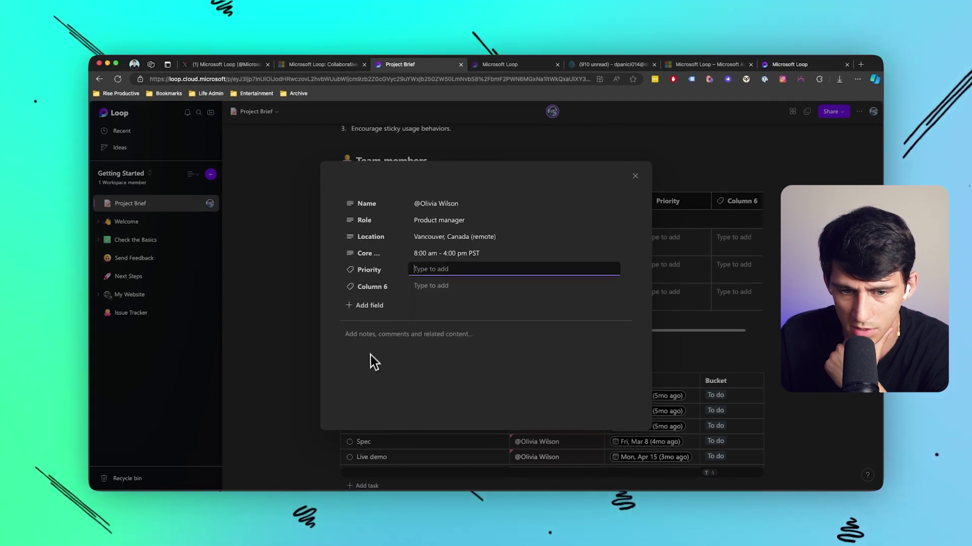
{"action": "left_click", "coordinate": [293, 341]}
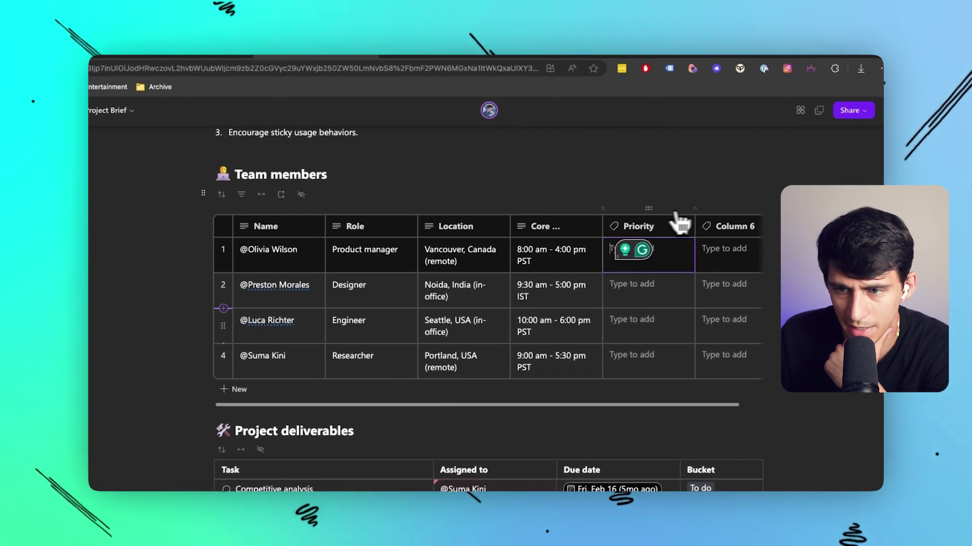
Move the Priority column over Core hours and back, then check Core working hours' column options.
{"action": "left_click_drag", "start_coordinate": [667, 200], "coordinate": [596, 192]}
{"action": "left_click_drag", "start_coordinate": [545, 215], "coordinate": [624, 243]}
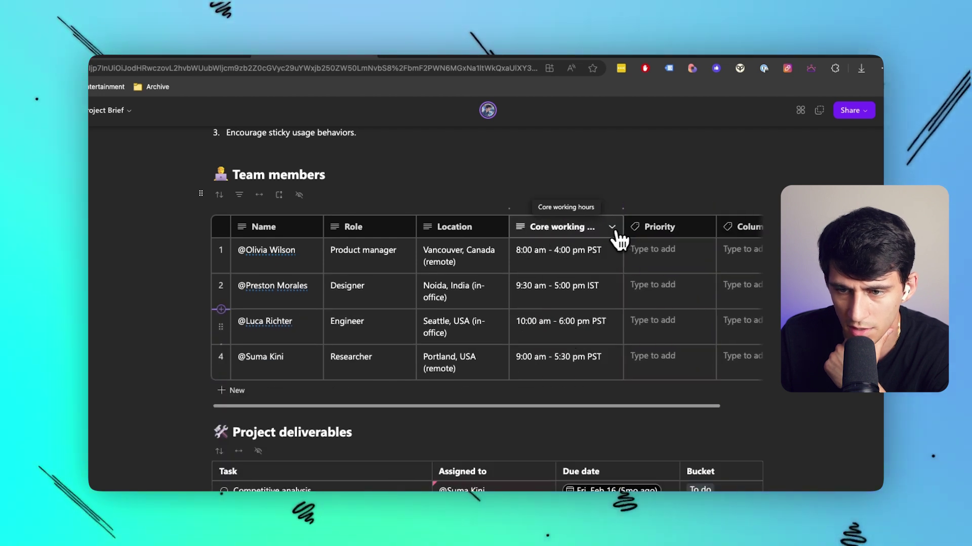
{"action": "left_click", "coordinate": [611, 227]}
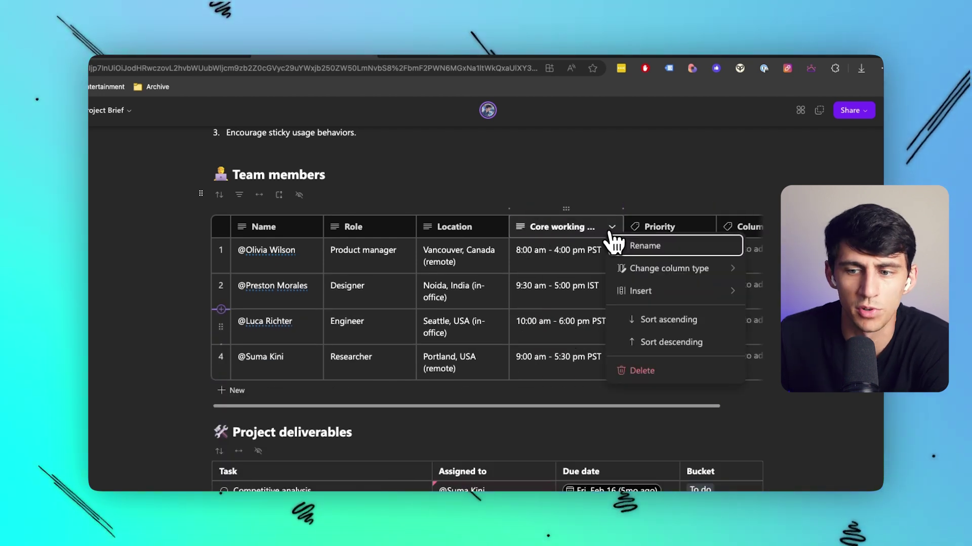
{"action": "left_click", "coordinate": [486, 198]}
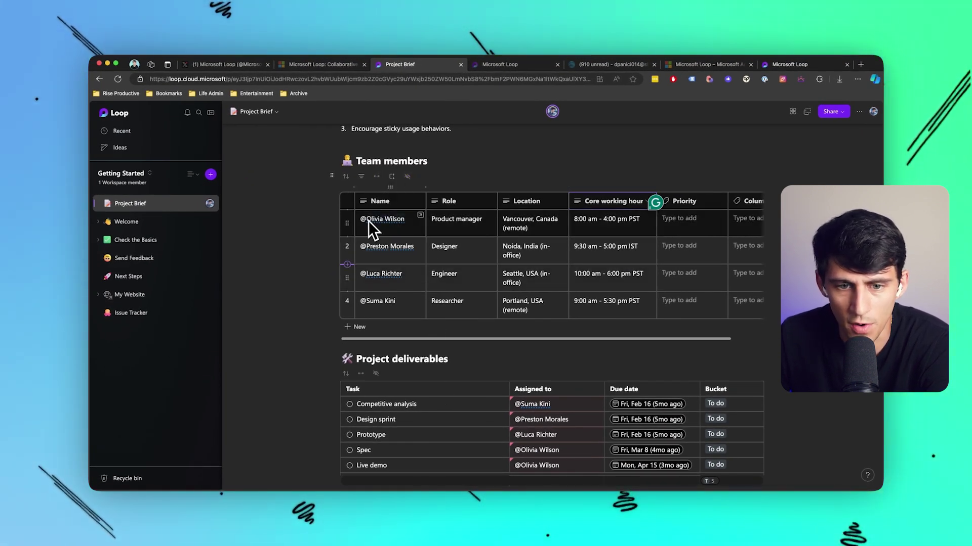
Add a Vote field (Column 7) to row 1's team member card and cast one vote.
{"action": "left_click", "coordinate": [420, 215]}
{"action": "left_click", "coordinate": [370, 306]}
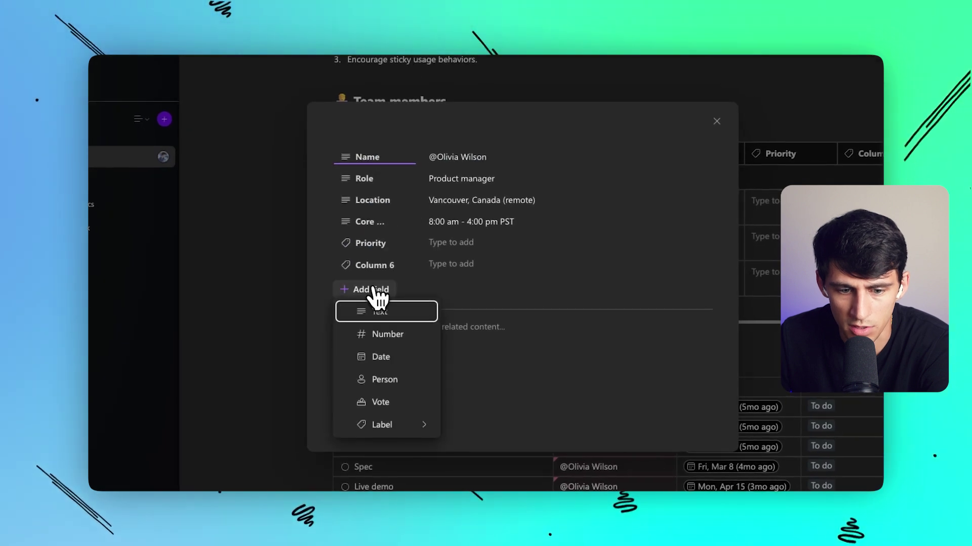
{"action": "left_click", "coordinate": [397, 404]}
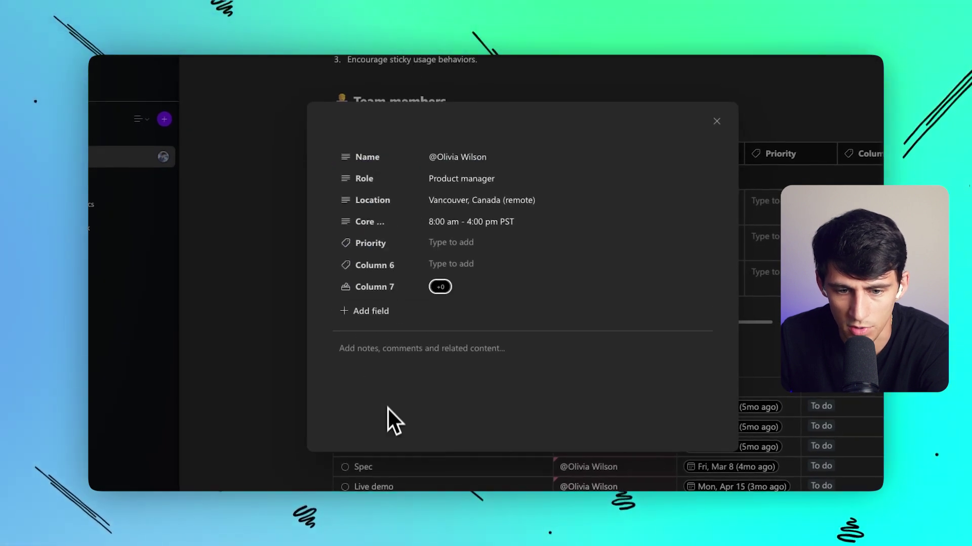
{"action": "left_click", "coordinate": [438, 287]}
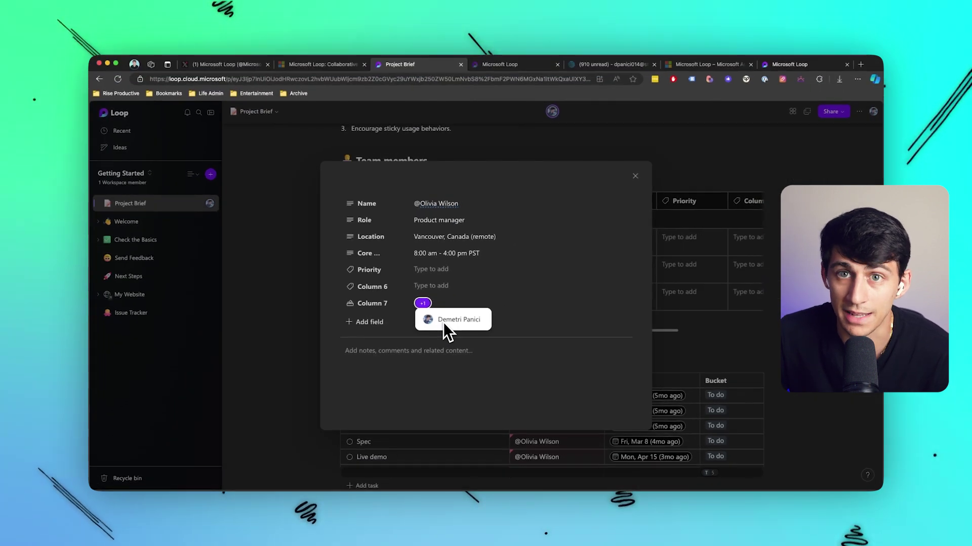
{"action": "key", "text": "Escape"}
Switch the sidebar page list to Activity view, then back to Tree view.
{"action": "left_click", "coordinate": [193, 174]}
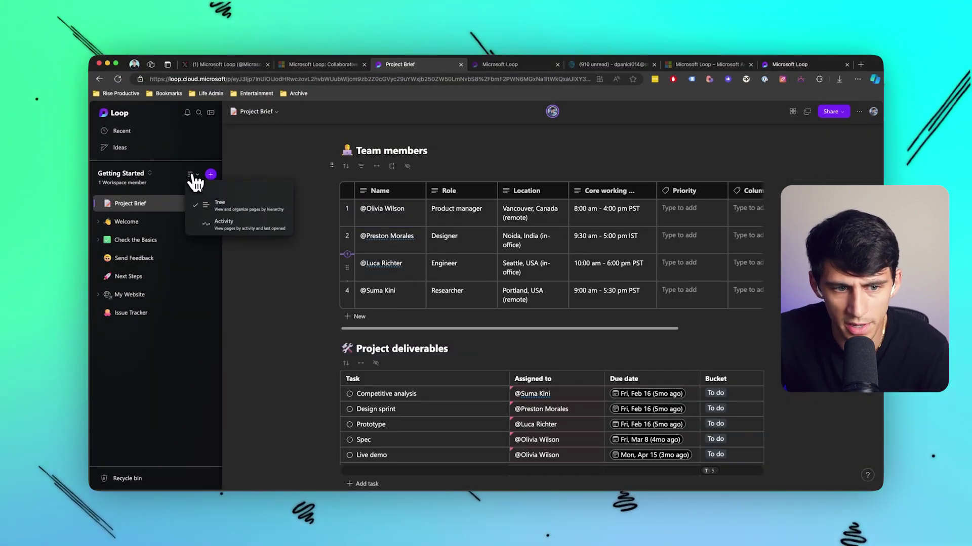
{"action": "left_click", "coordinate": [215, 223]}
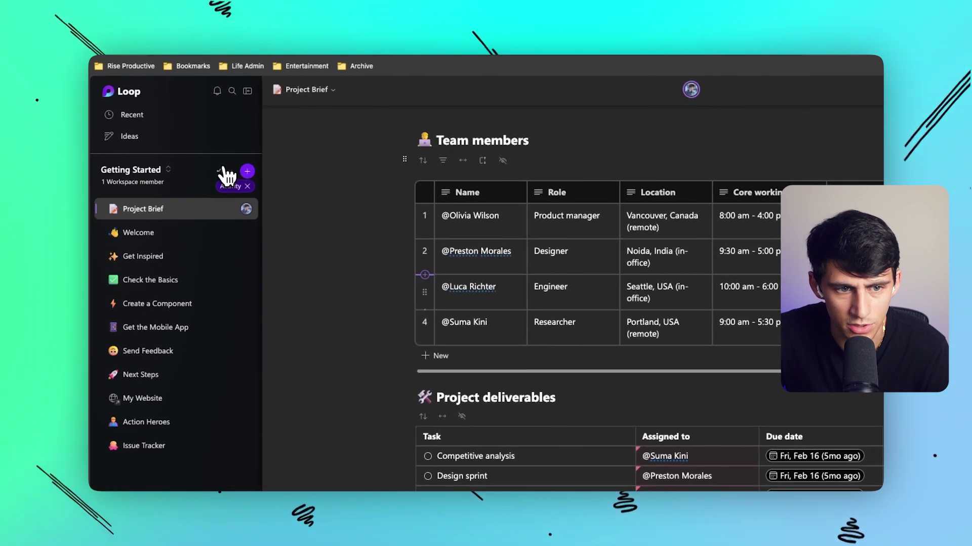
{"action": "left_click", "coordinate": [193, 175]}
{"action": "left_click", "coordinate": [258, 211]}
Open the Ideas page, go to the Getting Started workspace and show its members.
{"action": "left_click", "coordinate": [129, 136]}
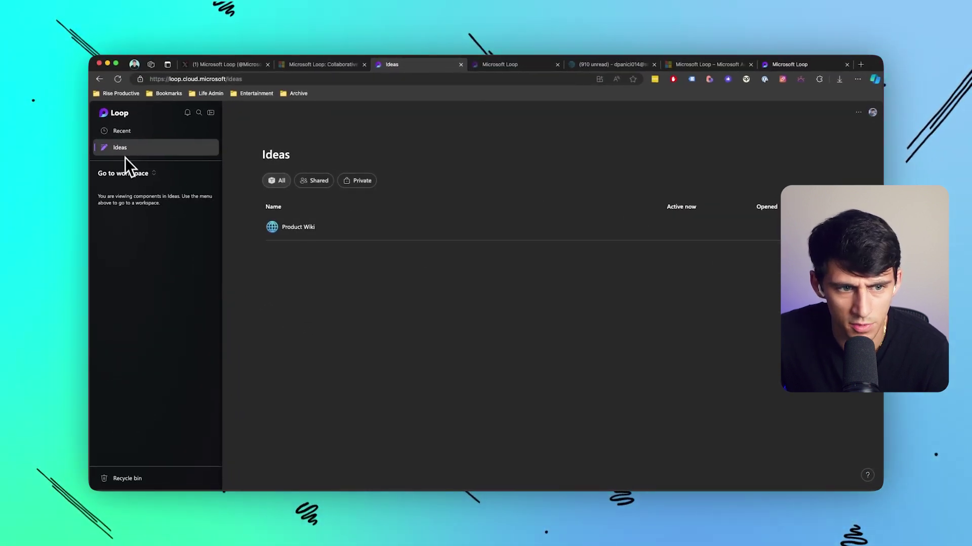
{"action": "left_click", "coordinate": [126, 173]}
{"action": "left_click", "coordinate": [126, 202]}
{"action": "left_click", "coordinate": [122, 178]}
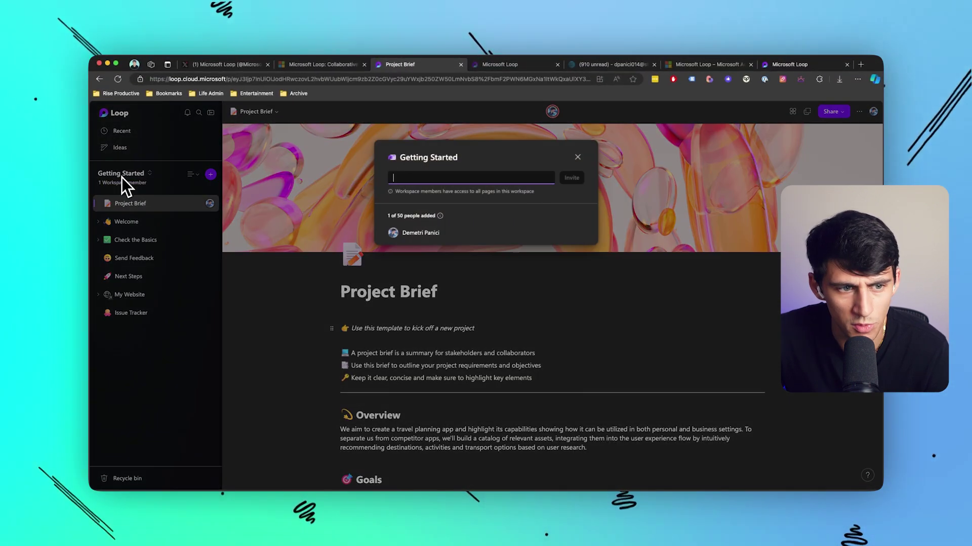
Close the invite panel, browse all workspaces and reopen the Getting Started workspace.
{"action": "left_click", "coordinate": [226, 177]}
{"action": "left_click", "coordinate": [121, 174]}
{"action": "left_click", "coordinate": [129, 213]}
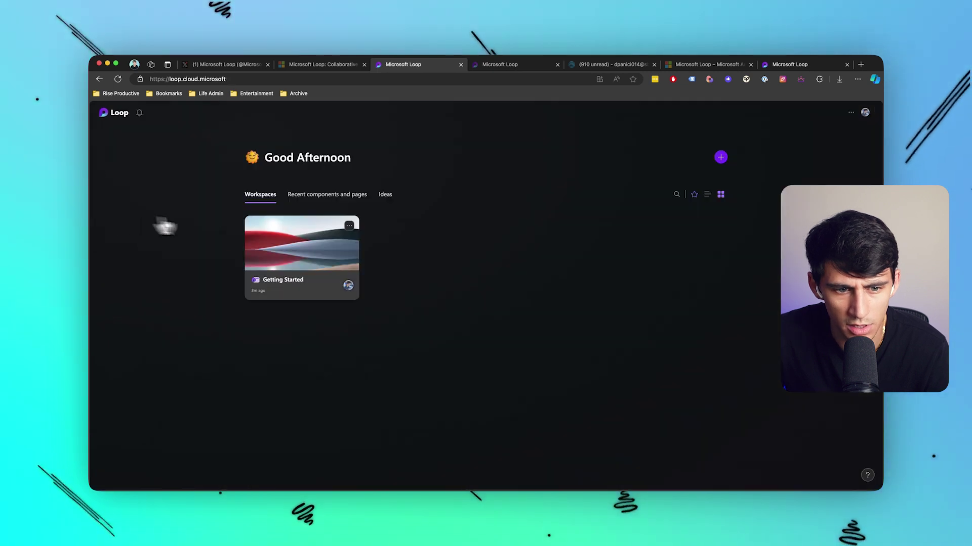
{"action": "left_click", "coordinate": [343, 243]}
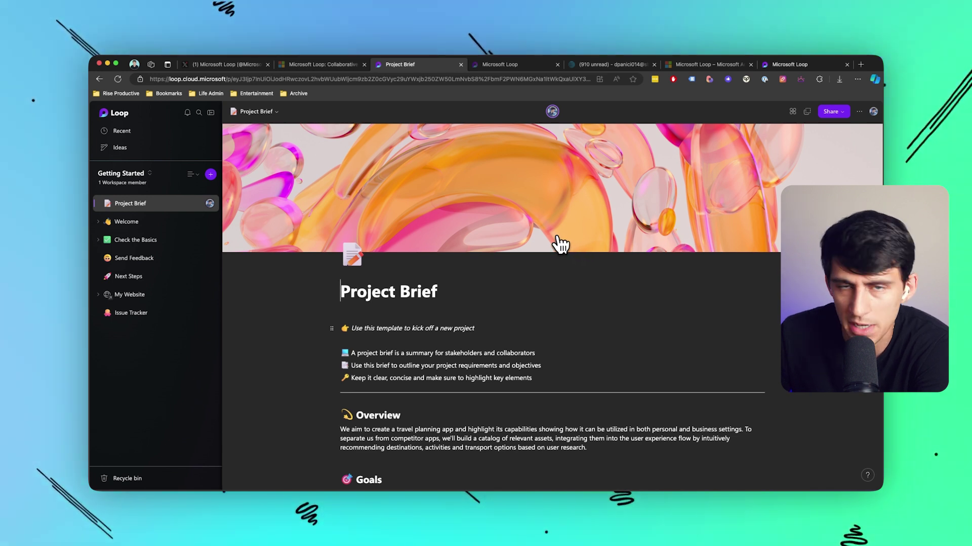
Check the workspace switcher, then keep the page list in hierarchy view.
{"action": "left_click", "coordinate": [122, 174]}
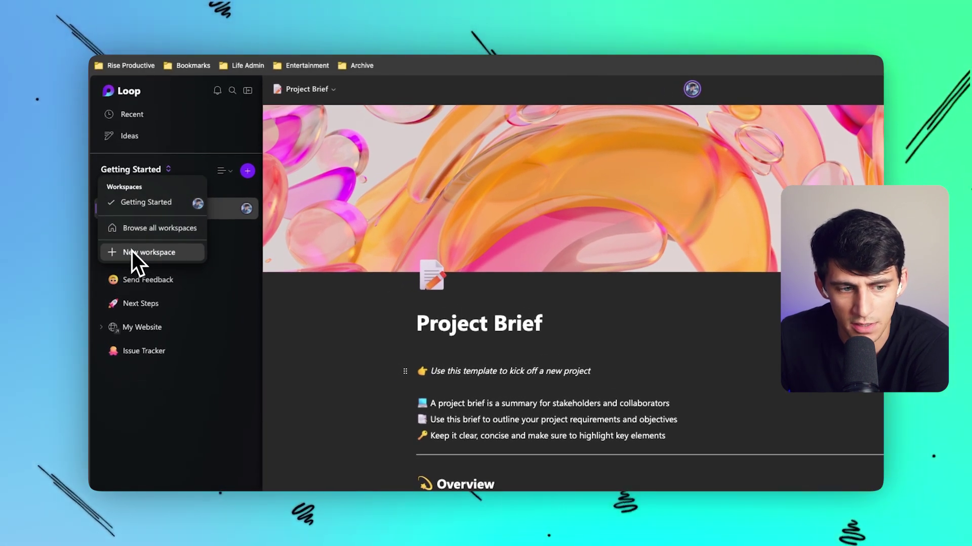
{"action": "left_click", "coordinate": [281, 313]}
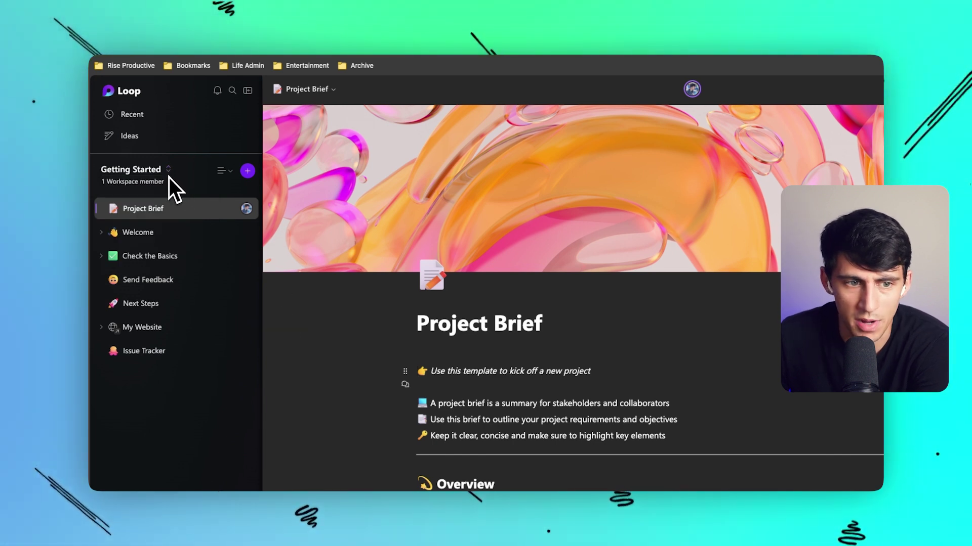
{"action": "left_click", "coordinate": [224, 171]}
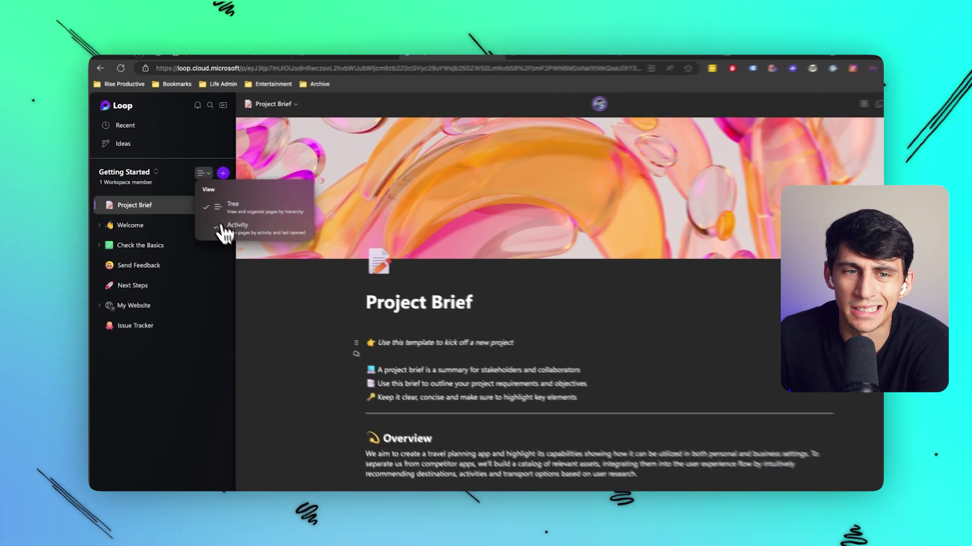
{"action": "left_click", "coordinate": [238, 211]}
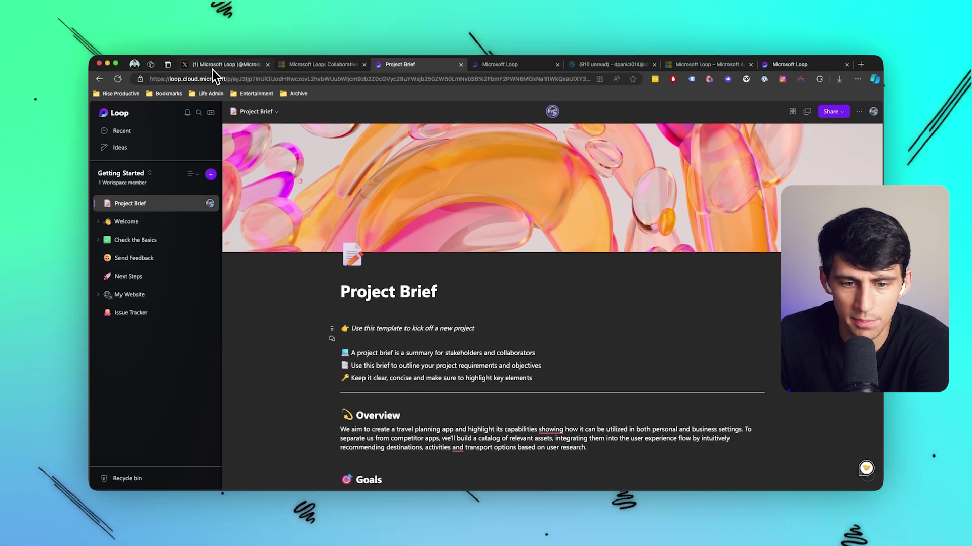
{"action": "left_click", "coordinate": [213, 68]}
{"action": "scroll", "coordinate": [466, 299], "scroll_direction": "down", "scroll_amount": 5}
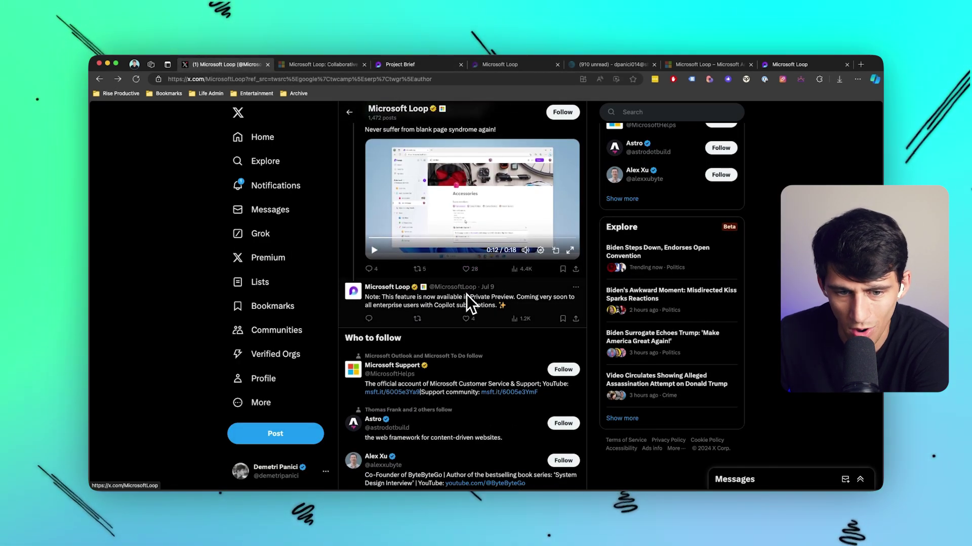
{"action": "scroll", "coordinate": [466, 295], "scroll_direction": "down", "scroll_amount": 7}
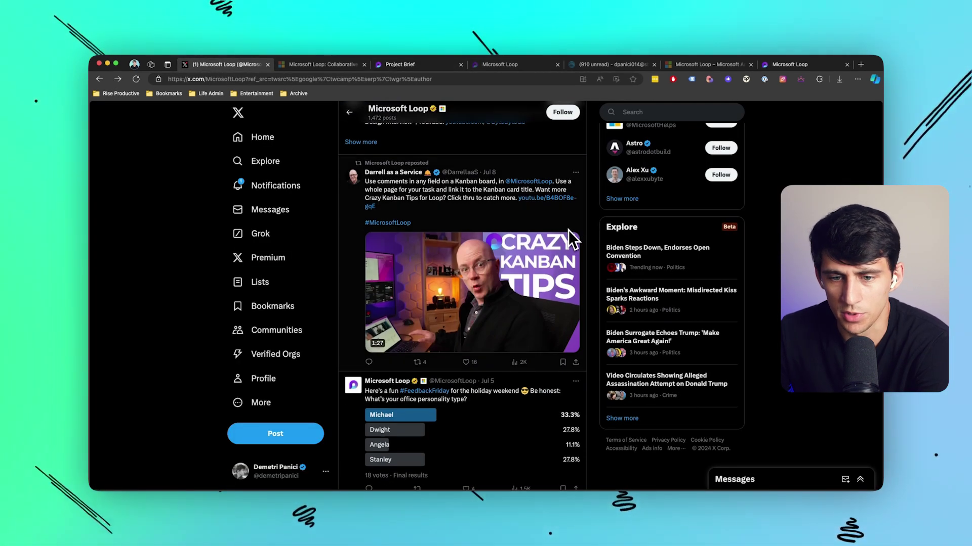
{"action": "scroll", "coordinate": [566, 234], "scroll_direction": "down", "scroll_amount": 10}
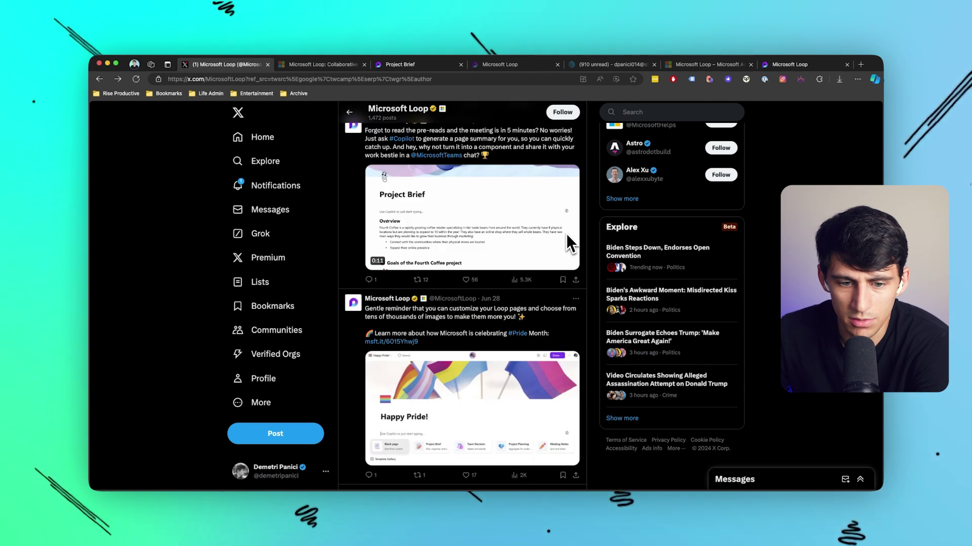
{"action": "scroll", "coordinate": [566, 233], "scroll_direction": "down", "scroll_amount": 4}
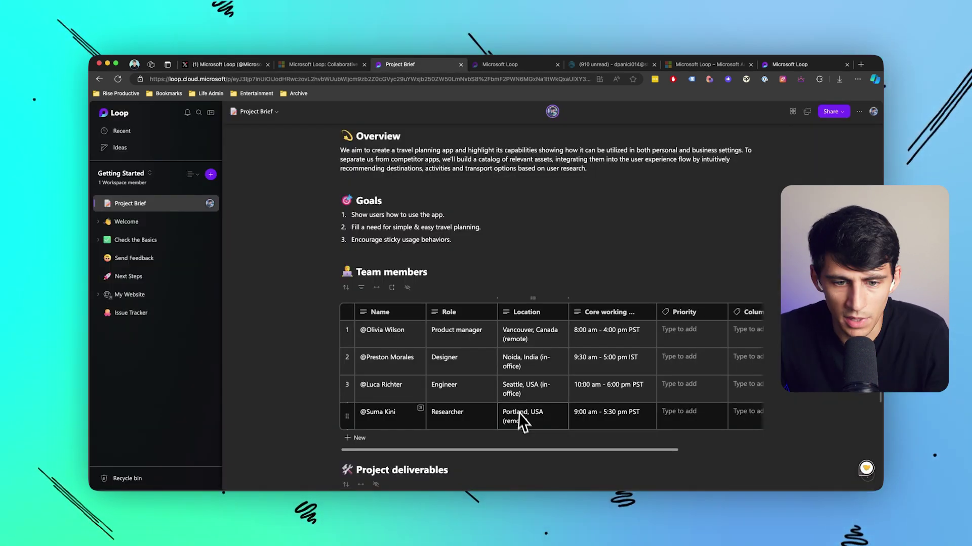
Insert a Team retrospective board on a new line below Relevant links via the / menu.
{"action": "scroll", "coordinate": [521, 421], "scroll_direction": "down", "scroll_amount": 5}
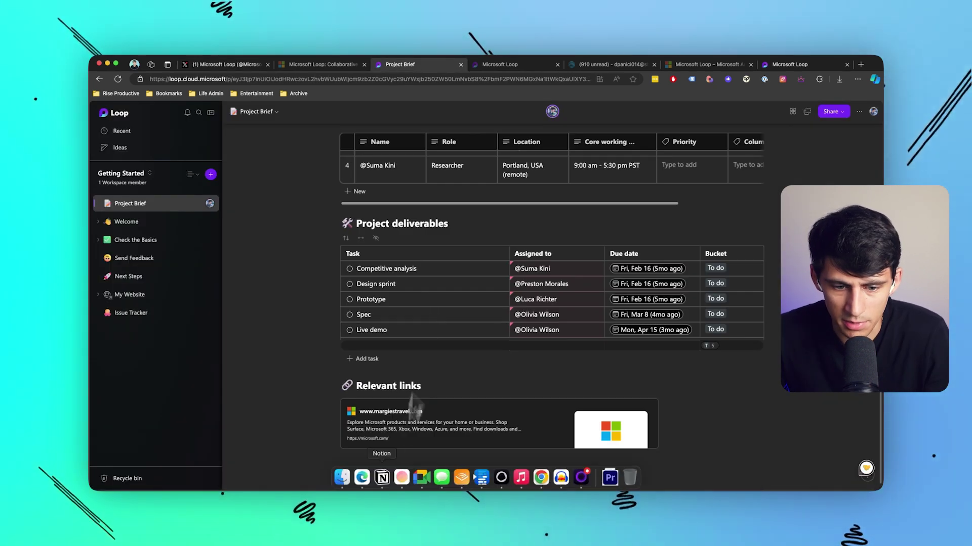
{"action": "left_click", "coordinate": [367, 459]}
{"action": "type", "text": "/"}
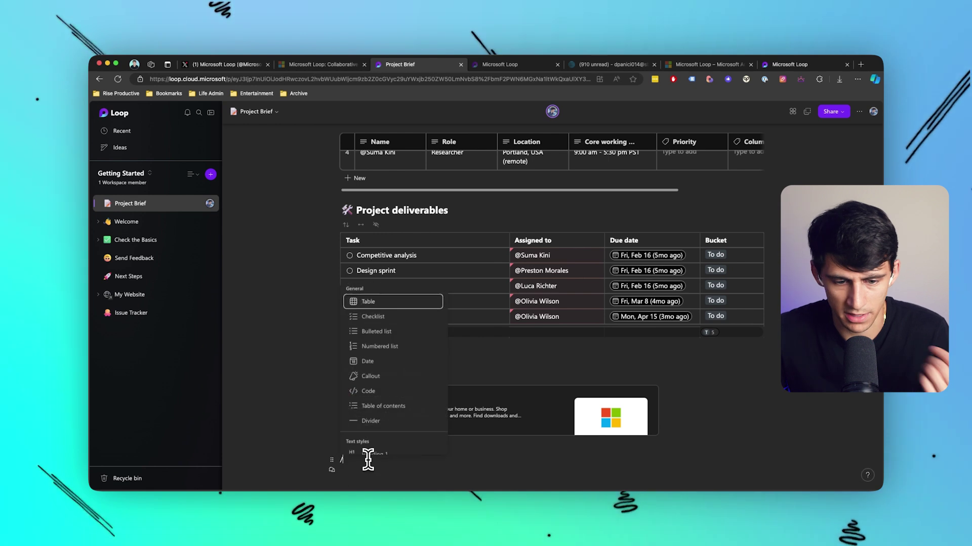
{"action": "scroll", "coordinate": [394, 386], "scroll_direction": "down", "scroll_amount": 5}
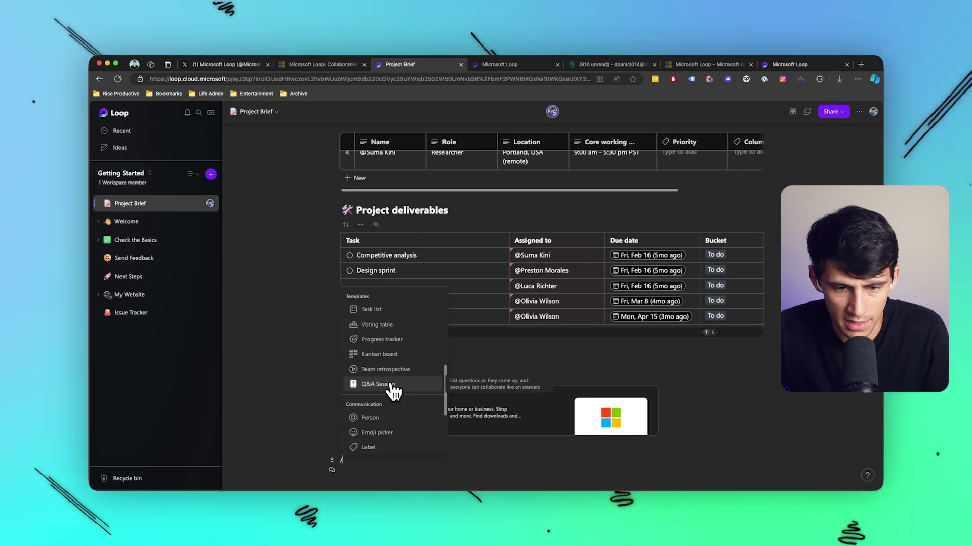
{"action": "scroll", "coordinate": [393, 391], "scroll_direction": "up", "scroll_amount": 1}
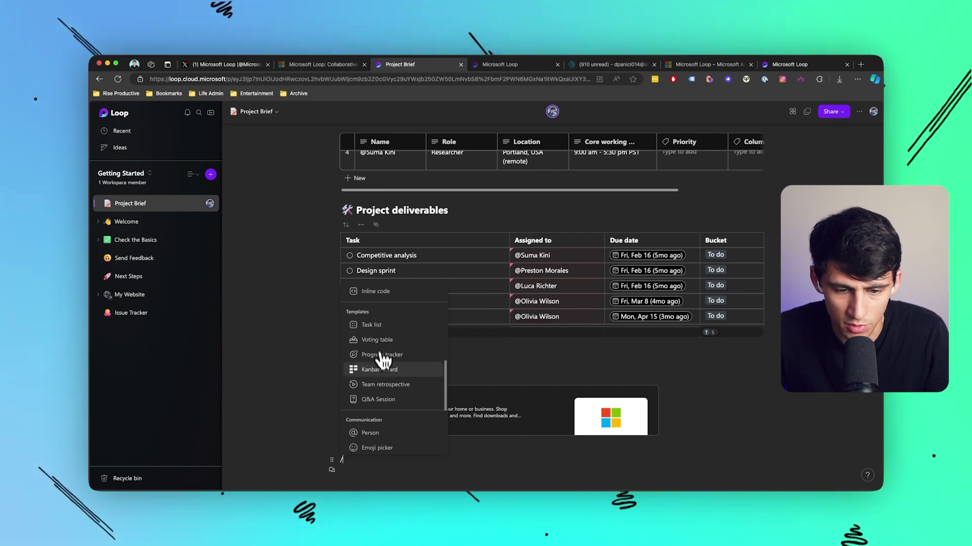
{"action": "left_click", "coordinate": [385, 384]}
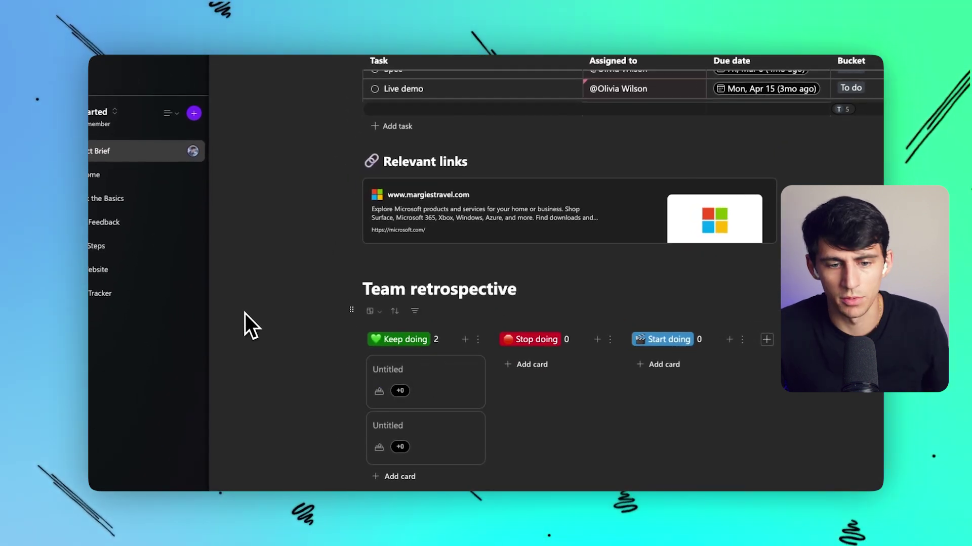
Toggle the retrospective to Table view and back to Board, then add a Stop doing card.
{"action": "left_click", "coordinate": [374, 316]}
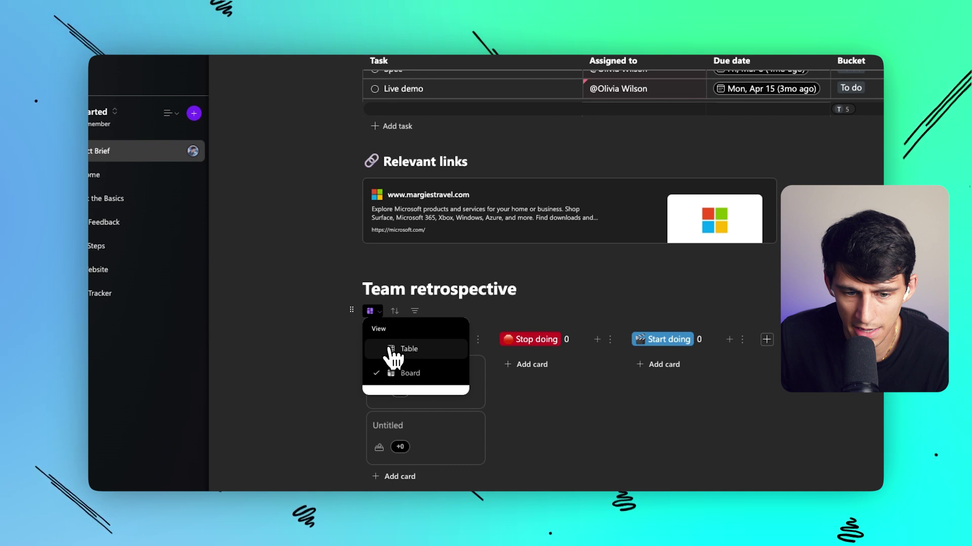
{"action": "left_click", "coordinate": [390, 349]}
{"action": "left_click", "coordinate": [374, 332]}
{"action": "left_click", "coordinate": [381, 393]}
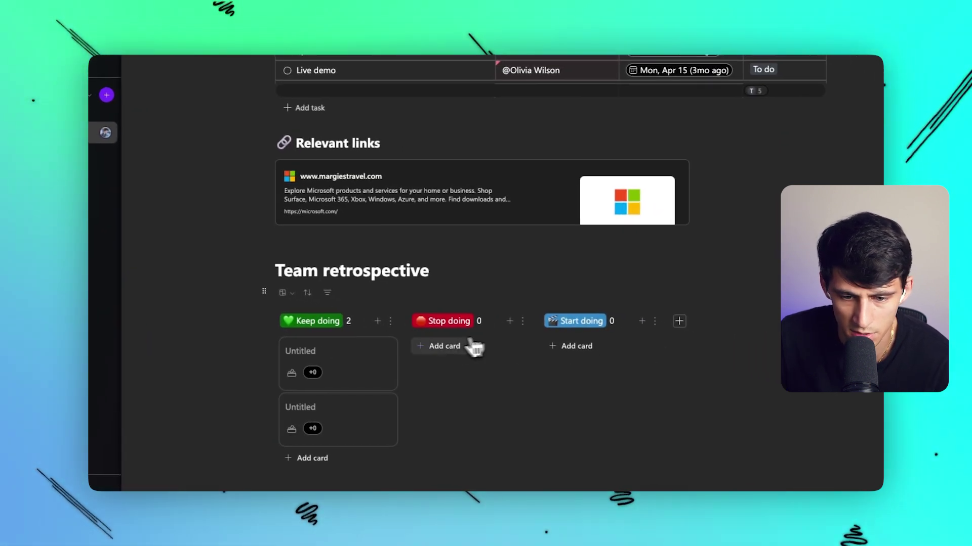
{"action": "left_click", "coordinate": [463, 345]}
{"action": "left_click", "coordinate": [498, 352]}
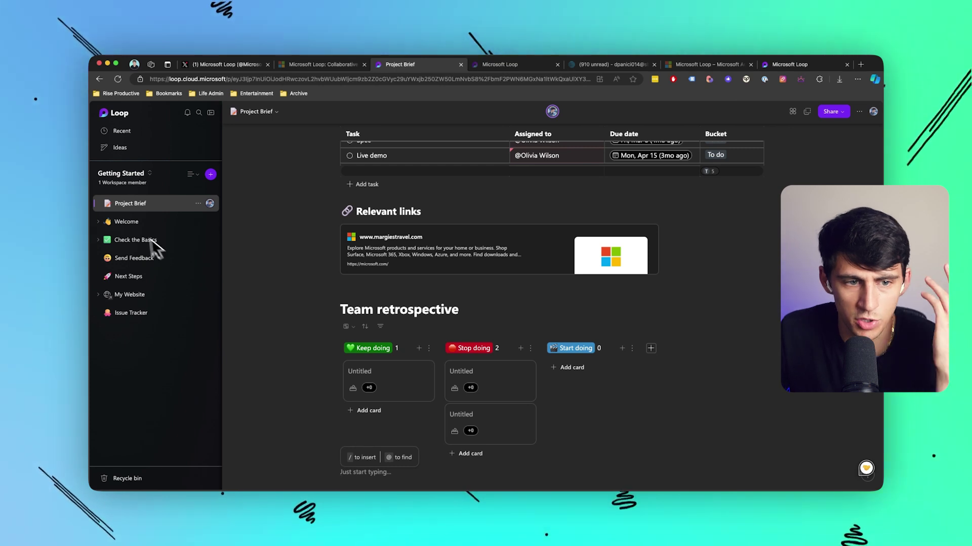
Create a new blank untitled page in the workspace.
{"action": "left_click", "coordinate": [211, 175]}
{"action": "left_click", "coordinate": [228, 188]}
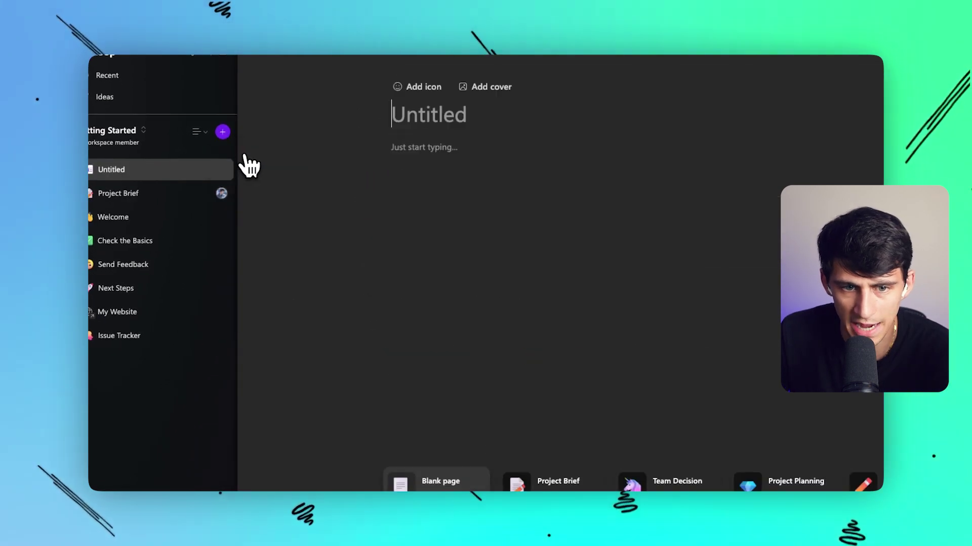
{"action": "left_click", "coordinate": [415, 484]}
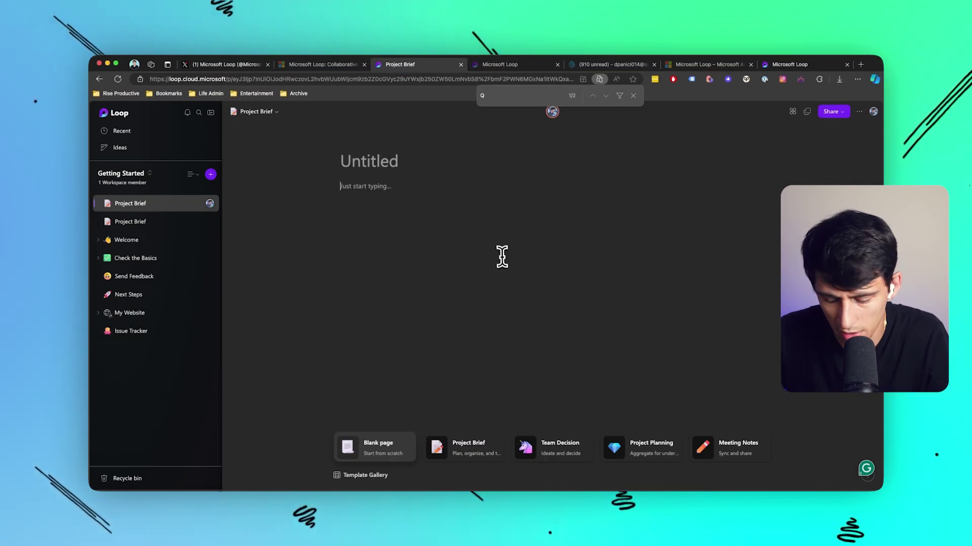
Insert a Q&A Session block from the / menu and start typing the first question.
{"action": "type", "text": "/"}
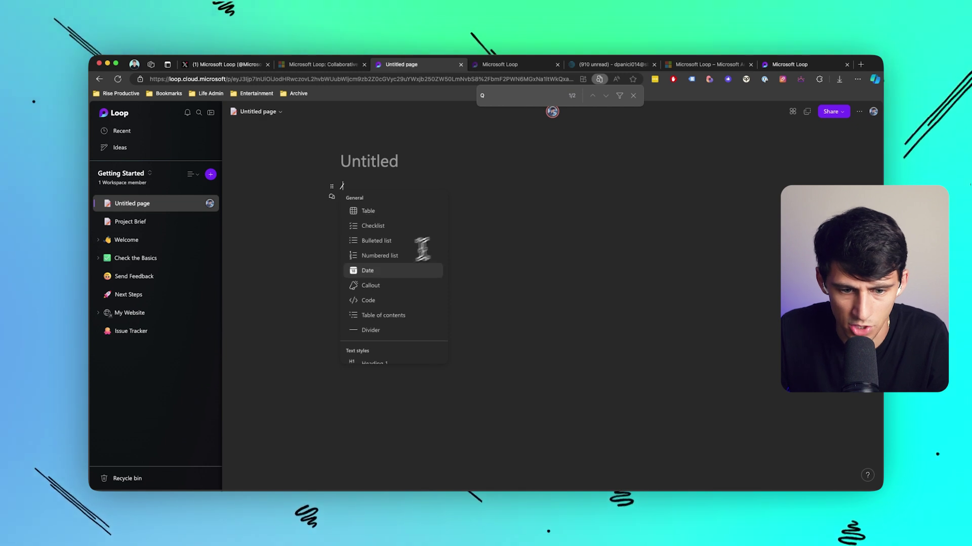
{"action": "scroll", "coordinate": [389, 272], "scroll_direction": "down", "scroll_amount": 5}
{"action": "scroll", "coordinate": [390, 274], "scroll_direction": "down", "scroll_amount": 3}
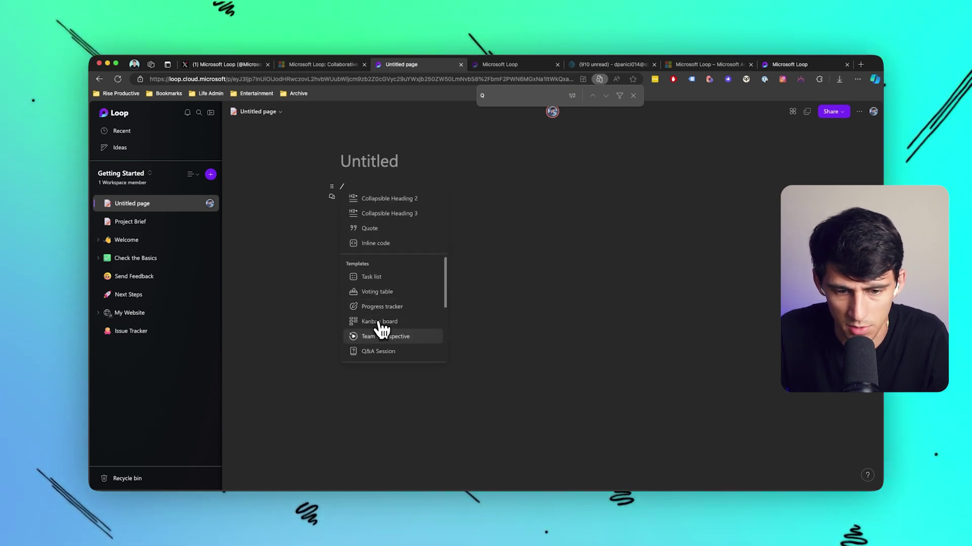
{"action": "left_click", "coordinate": [379, 355]}
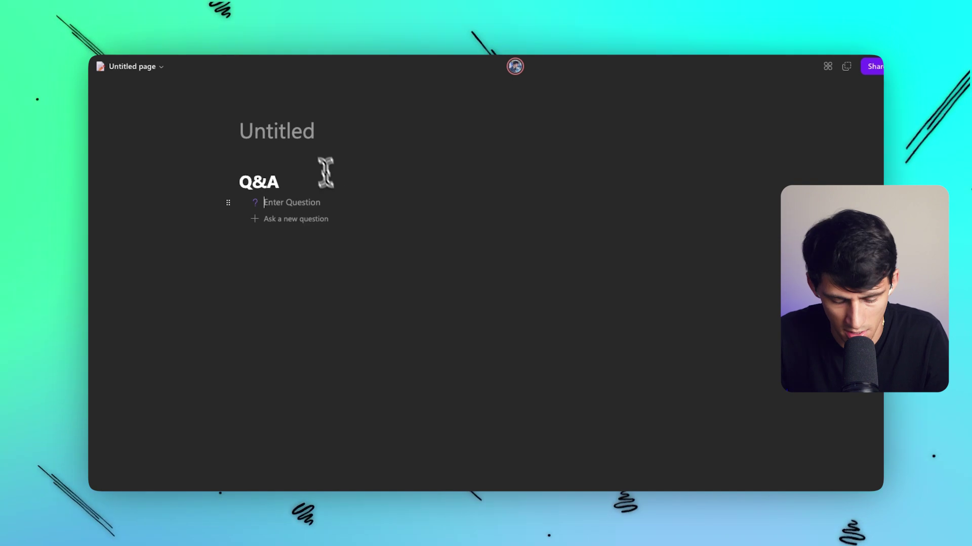
{"action": "type", "text": "What's Your Favorite Color"}
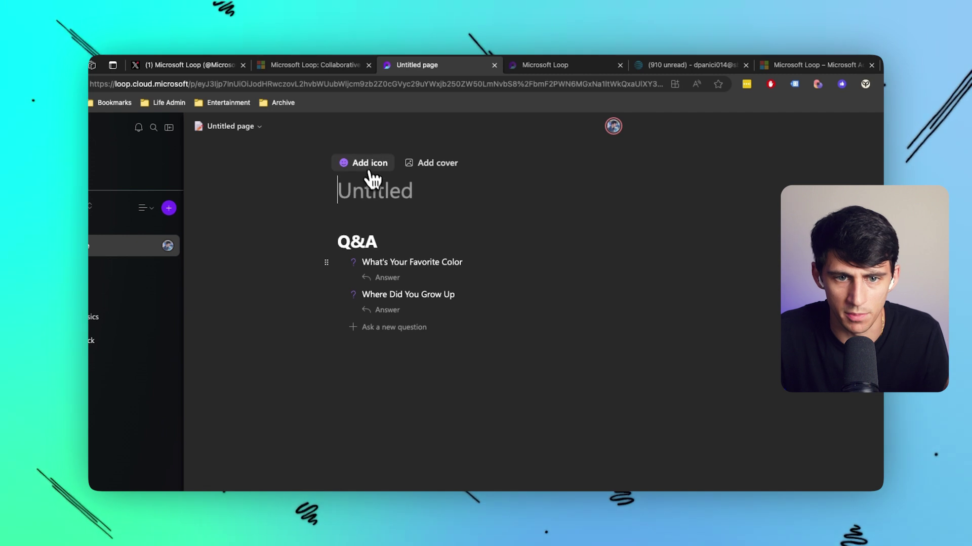
Give the page a red question-mark icon and the title 'Team Intros / Icebreakers'.
{"action": "left_click", "coordinate": [365, 165]}
{"action": "type", "text": "question"}
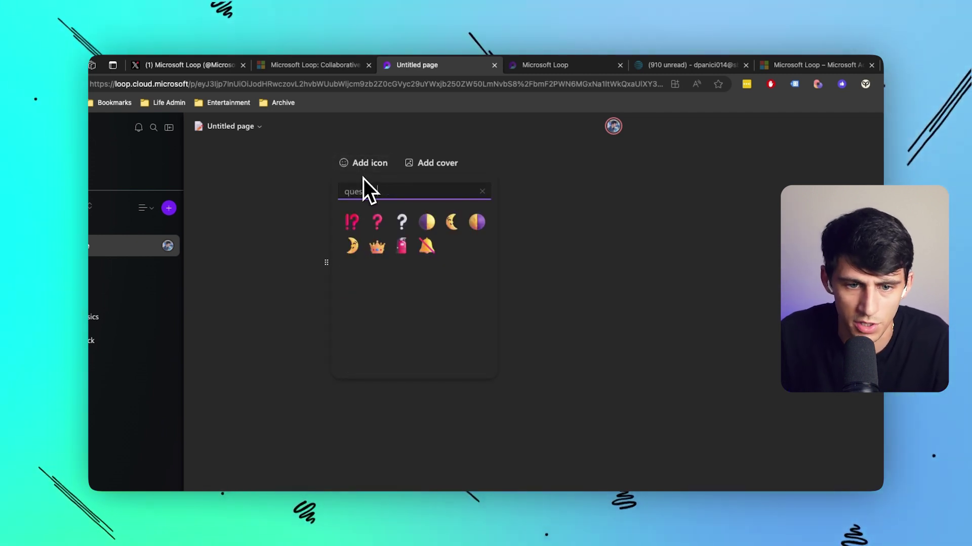
{"action": "left_click", "coordinate": [376, 221]}
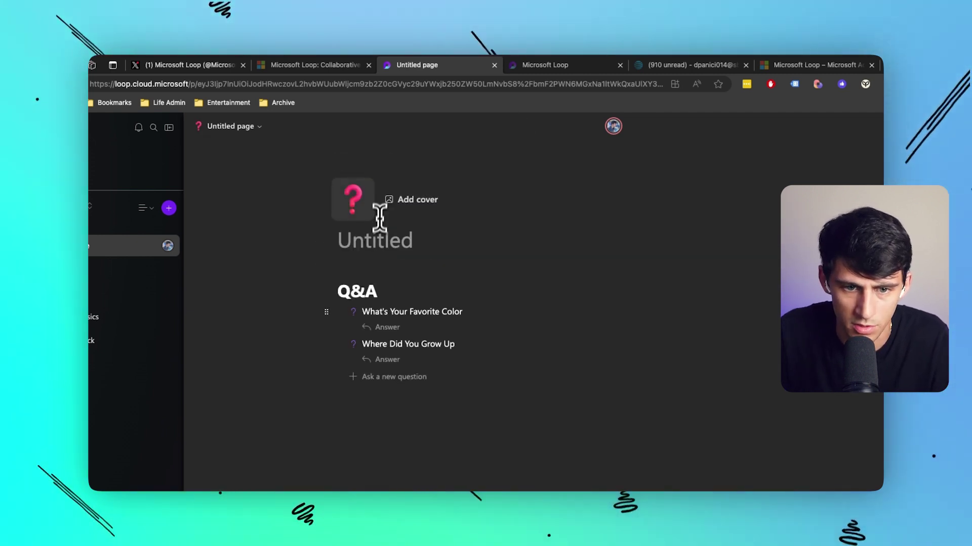
{"action": "type", "text": "Team Intros / Icebreakers"}
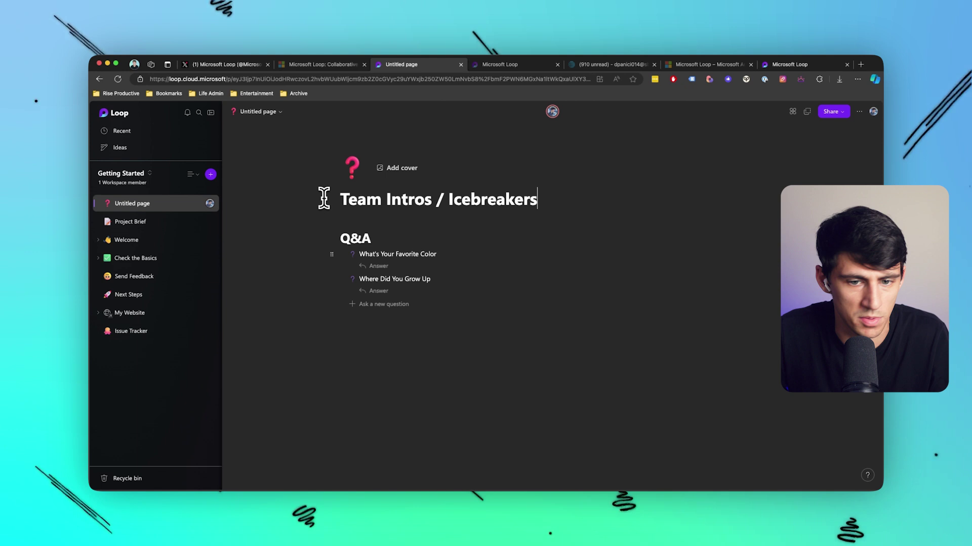
Answer the two questions with 'Black' and 'South Suburban Chicagoland'.
{"action": "left_click", "coordinate": [380, 266]}
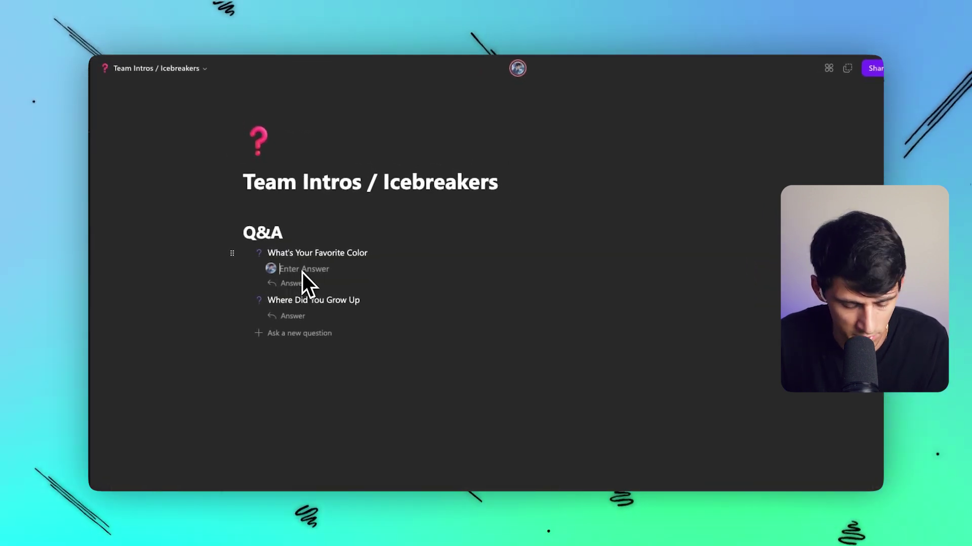
{"action": "type", "text": "Red"}
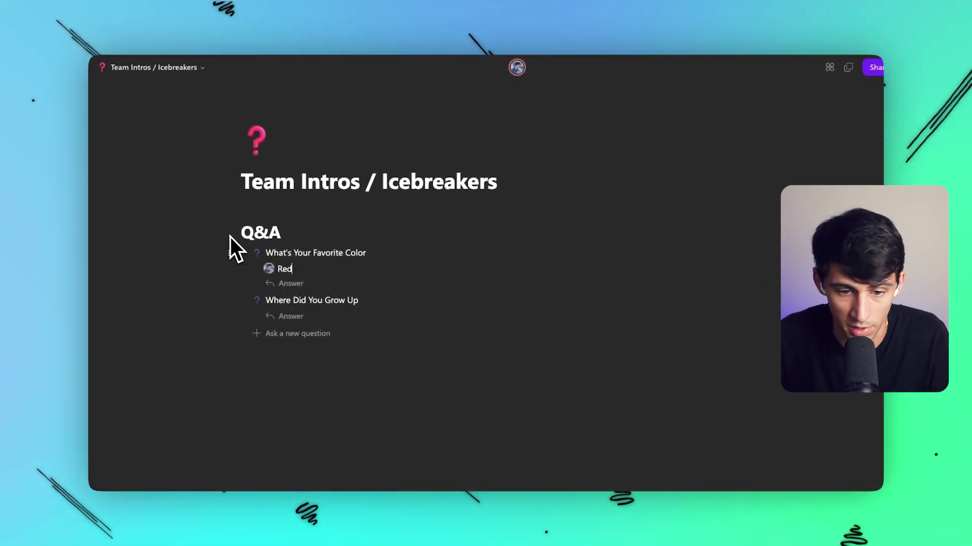
{"action": "key", "text": "BackSpace"}
{"action": "key", "text": "BackSpace"}
{"action": "key", "text": "BackSpace"}
{"action": "type", "text": "Black"}
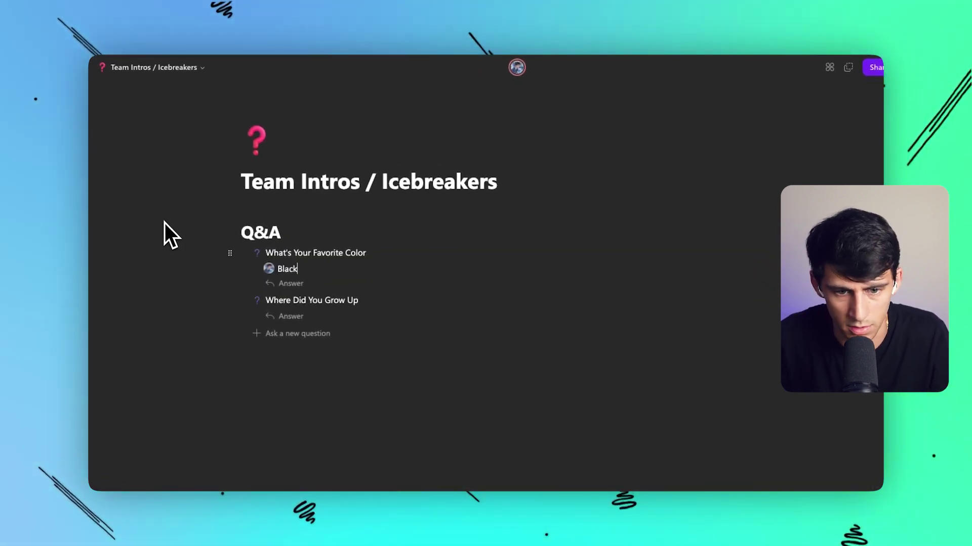
{"action": "left_click", "coordinate": [298, 368]}
{"action": "left_click", "coordinate": [302, 317]}
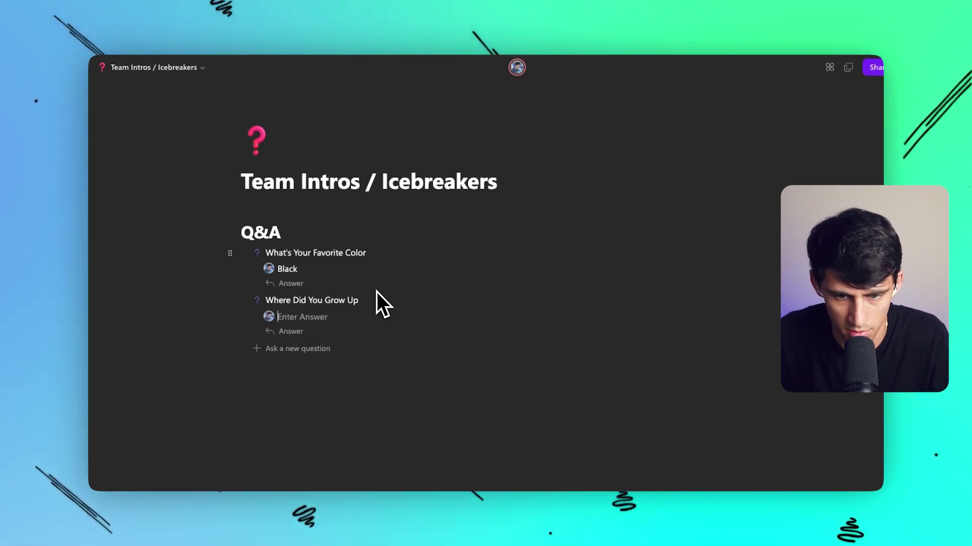
{"action": "type", "text": "South Suburban"}
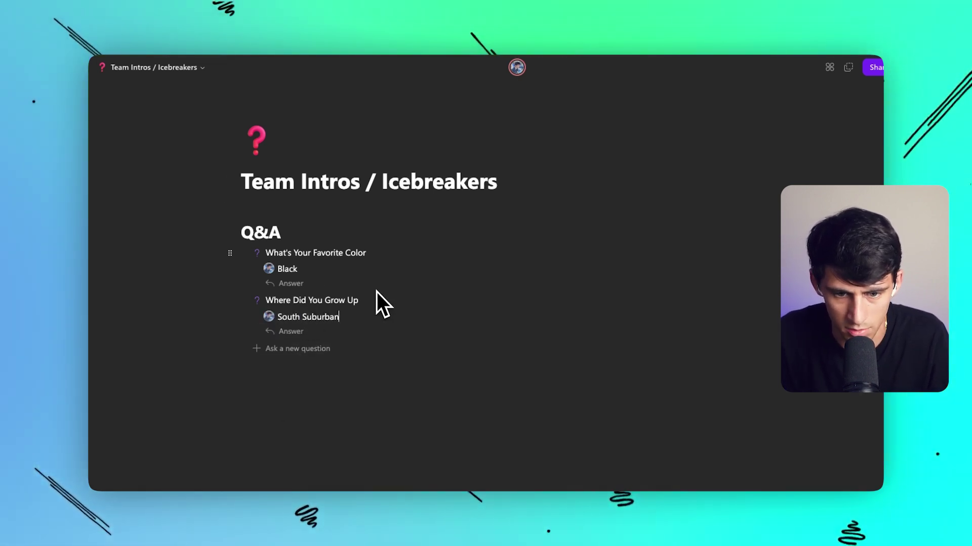
{"action": "type", "text": " Chicagoland"}
{"action": "left_click", "coordinate": [371, 364]}
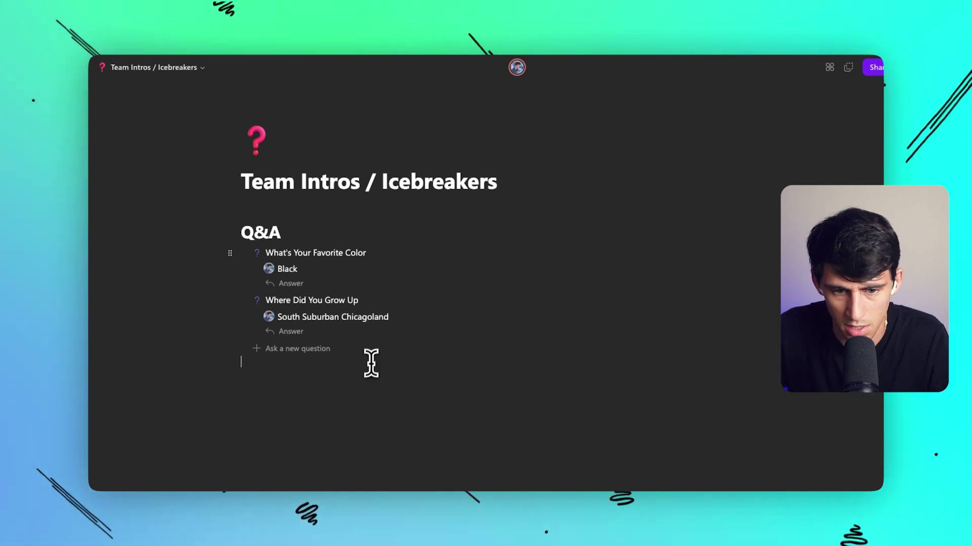
{"action": "mouse_move", "coordinate": [272, 317]}
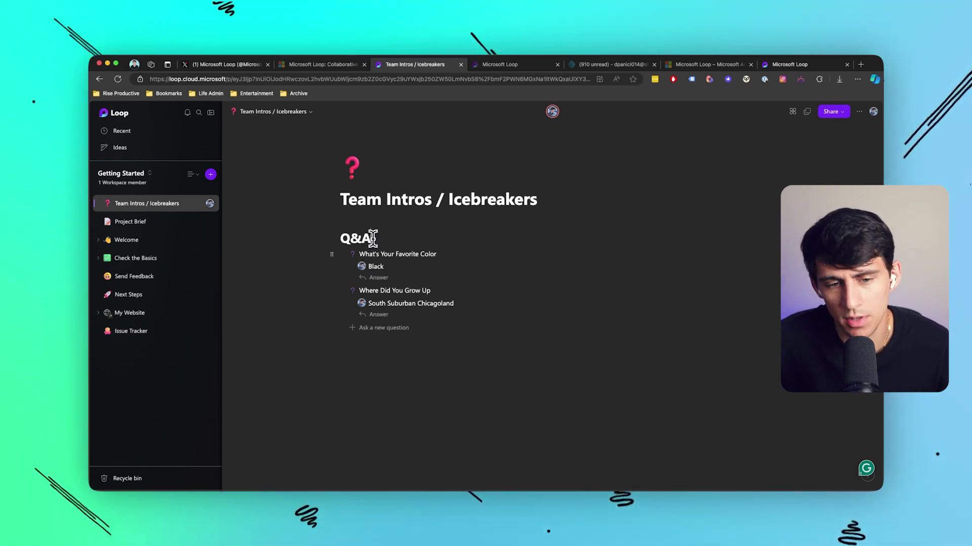
Scroll through the insertable components menu after the Q&A heading, then dismiss it.
{"action": "left_click", "coordinate": [373, 238]}
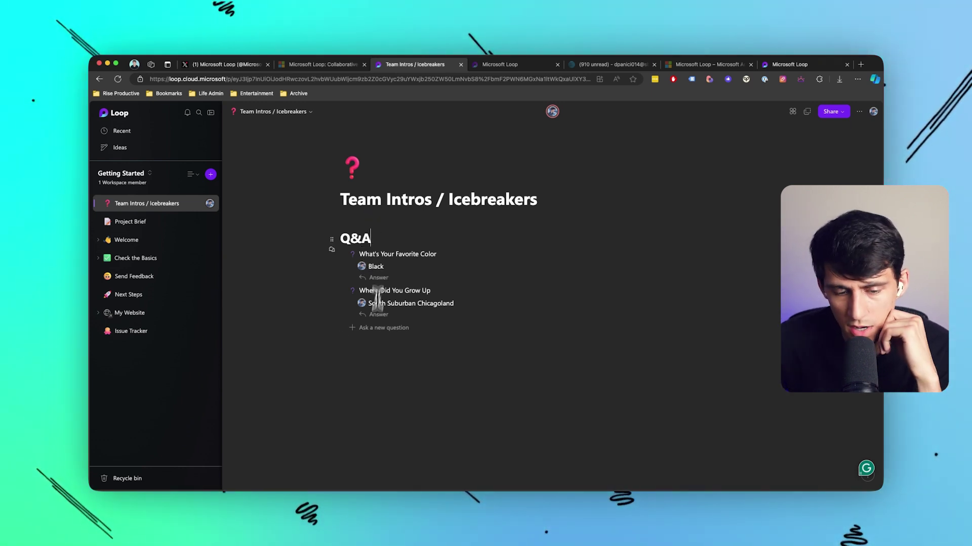
{"action": "scroll", "coordinate": [382, 293], "scroll_direction": "down", "scroll_amount": 6}
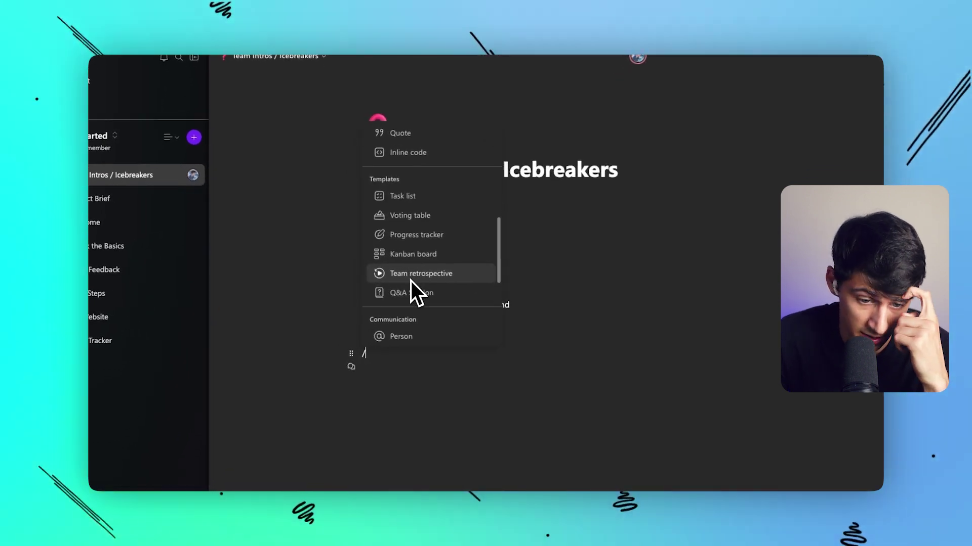
{"action": "scroll", "coordinate": [411, 282], "scroll_direction": "down", "scroll_amount": 5}
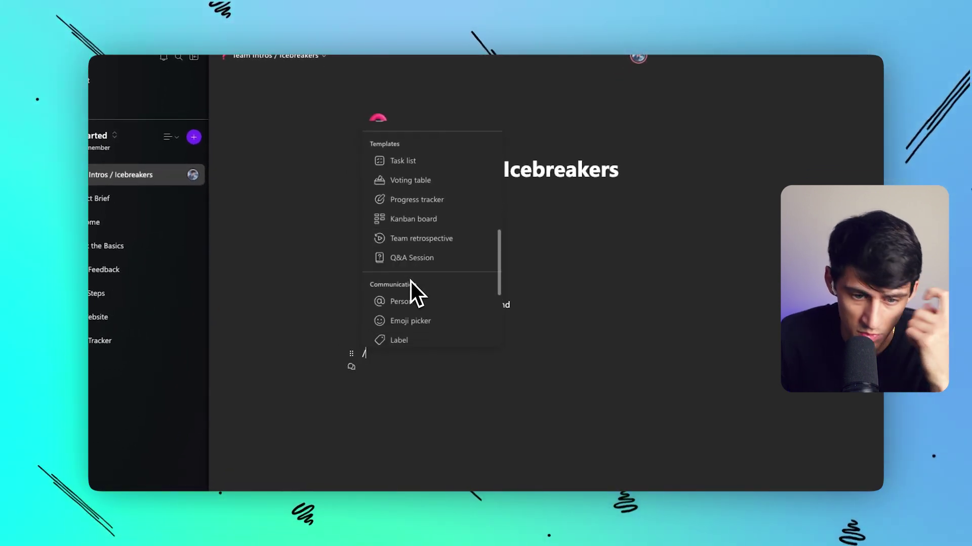
{"action": "scroll", "coordinate": [410, 286], "scroll_direction": "down", "scroll_amount": 3}
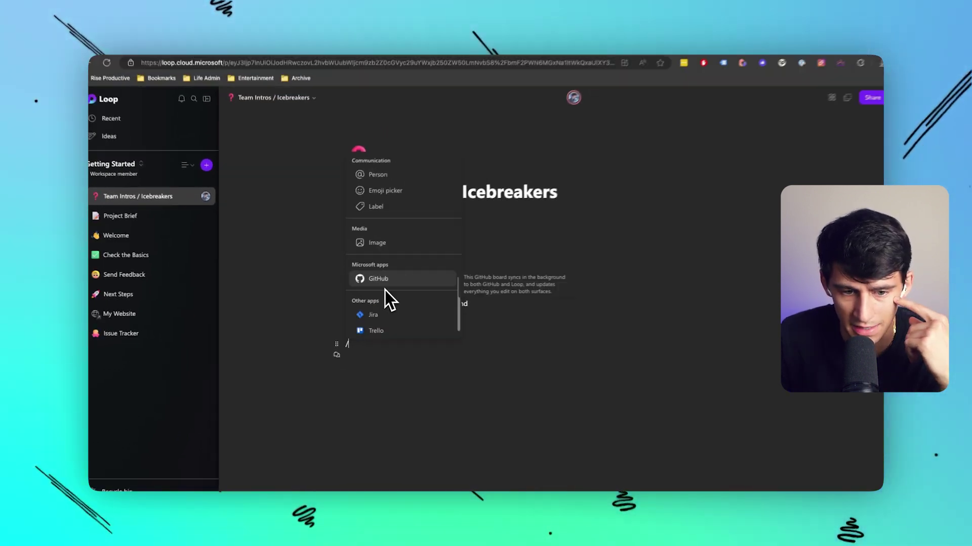
{"action": "left_click", "coordinate": [350, 340]}
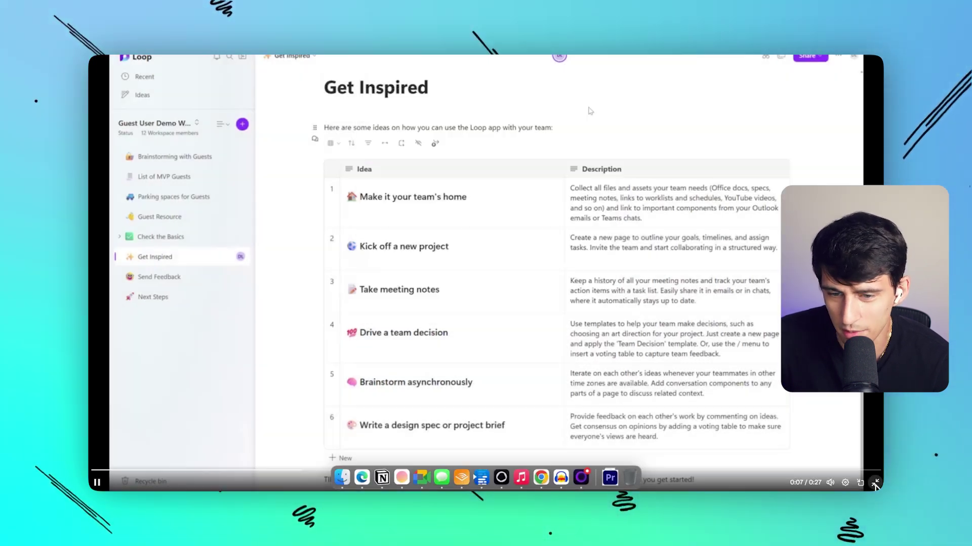
Exit full screen and open the Jun 4 post's N'Sync Venn diagram image full size.
{"action": "key", "text": "Escape"}
{"action": "scroll", "coordinate": [427, 346], "scroll_direction": "down", "scroll_amount": 10}
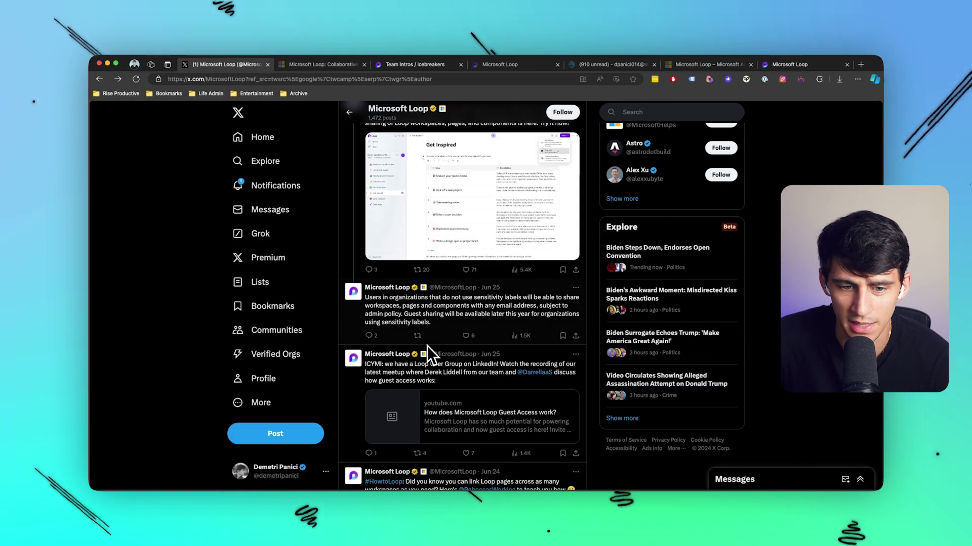
{"action": "scroll", "coordinate": [467, 390], "scroll_direction": "down", "scroll_amount": 3}
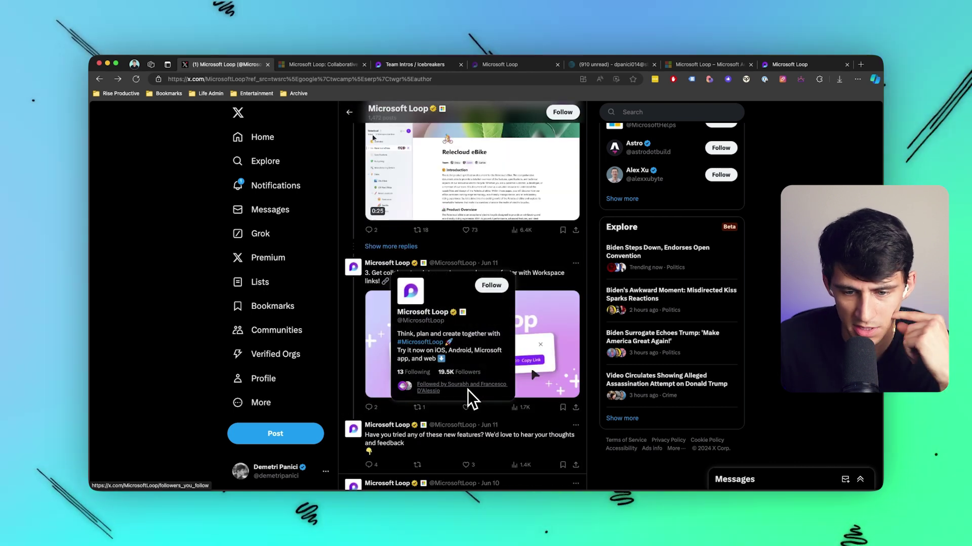
{"action": "scroll", "coordinate": [759, 192], "scroll_direction": "down", "scroll_amount": 12}
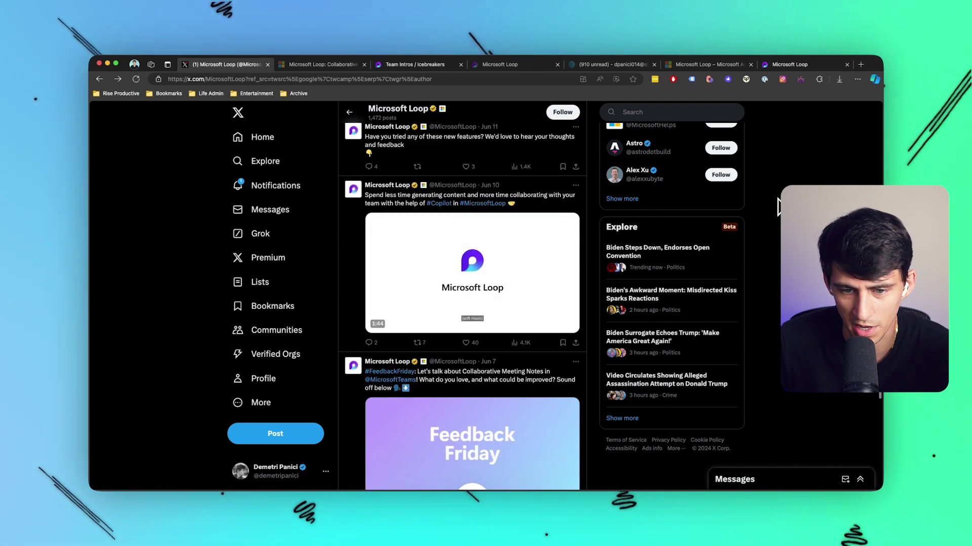
{"action": "scroll", "coordinate": [778, 208], "scroll_direction": "down", "scroll_amount": 10}
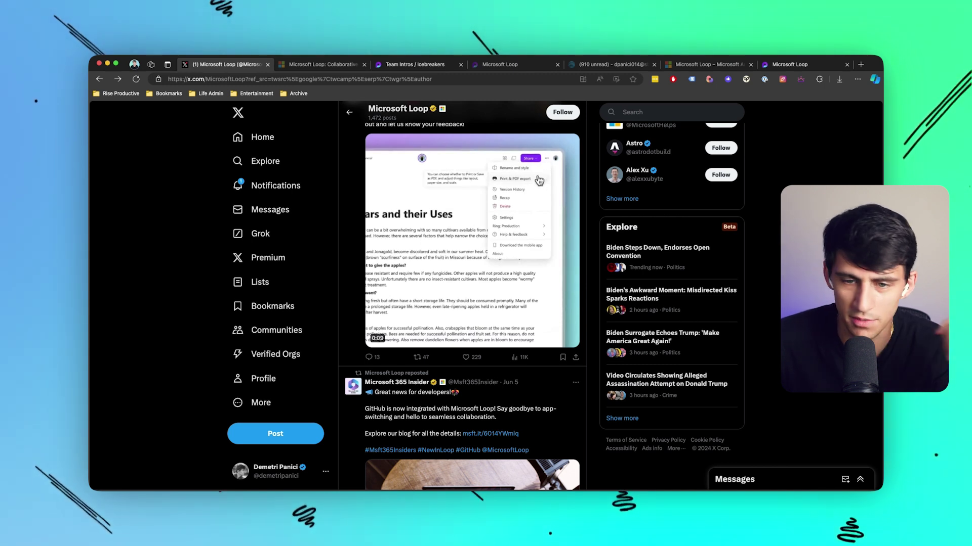
{"action": "scroll", "coordinate": [638, 307], "scroll_direction": "down", "scroll_amount": 10}
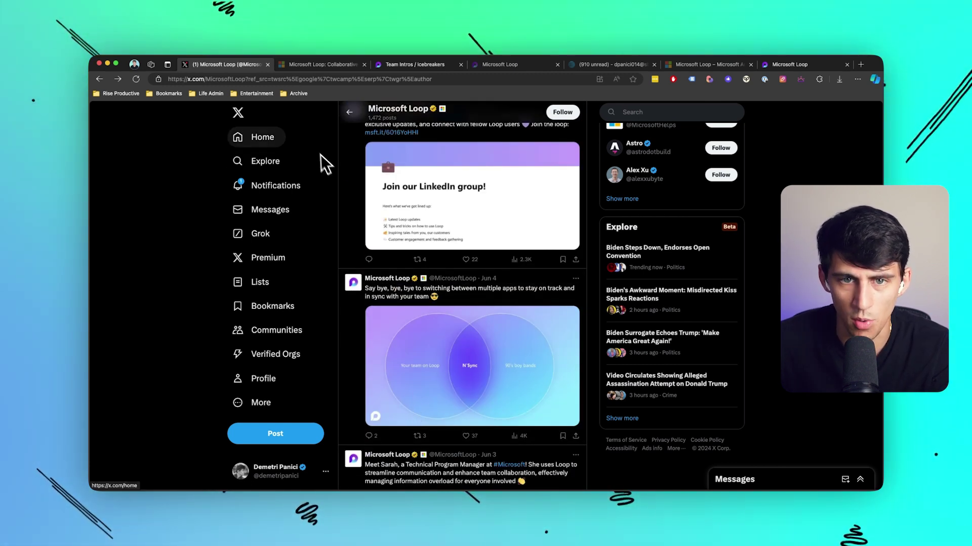
{"action": "left_click", "coordinate": [490, 355]}
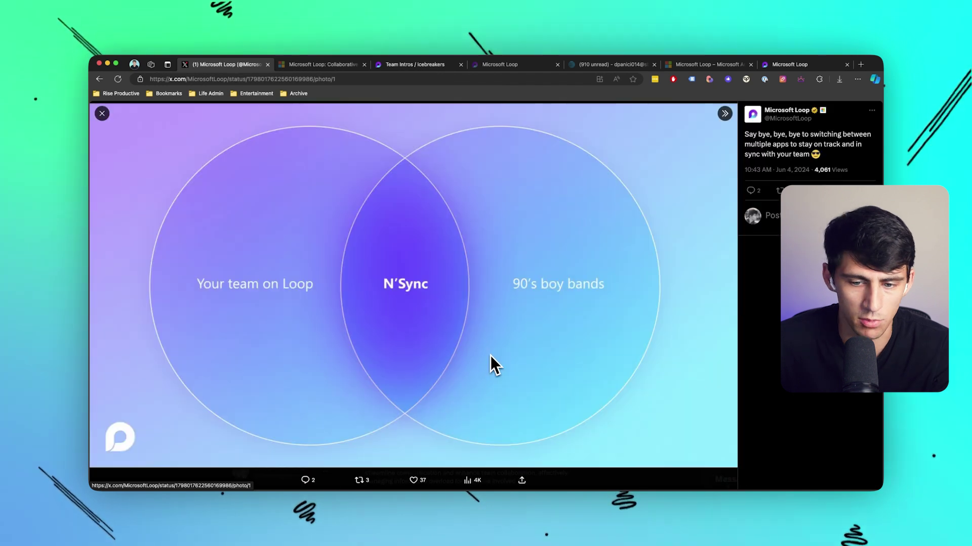